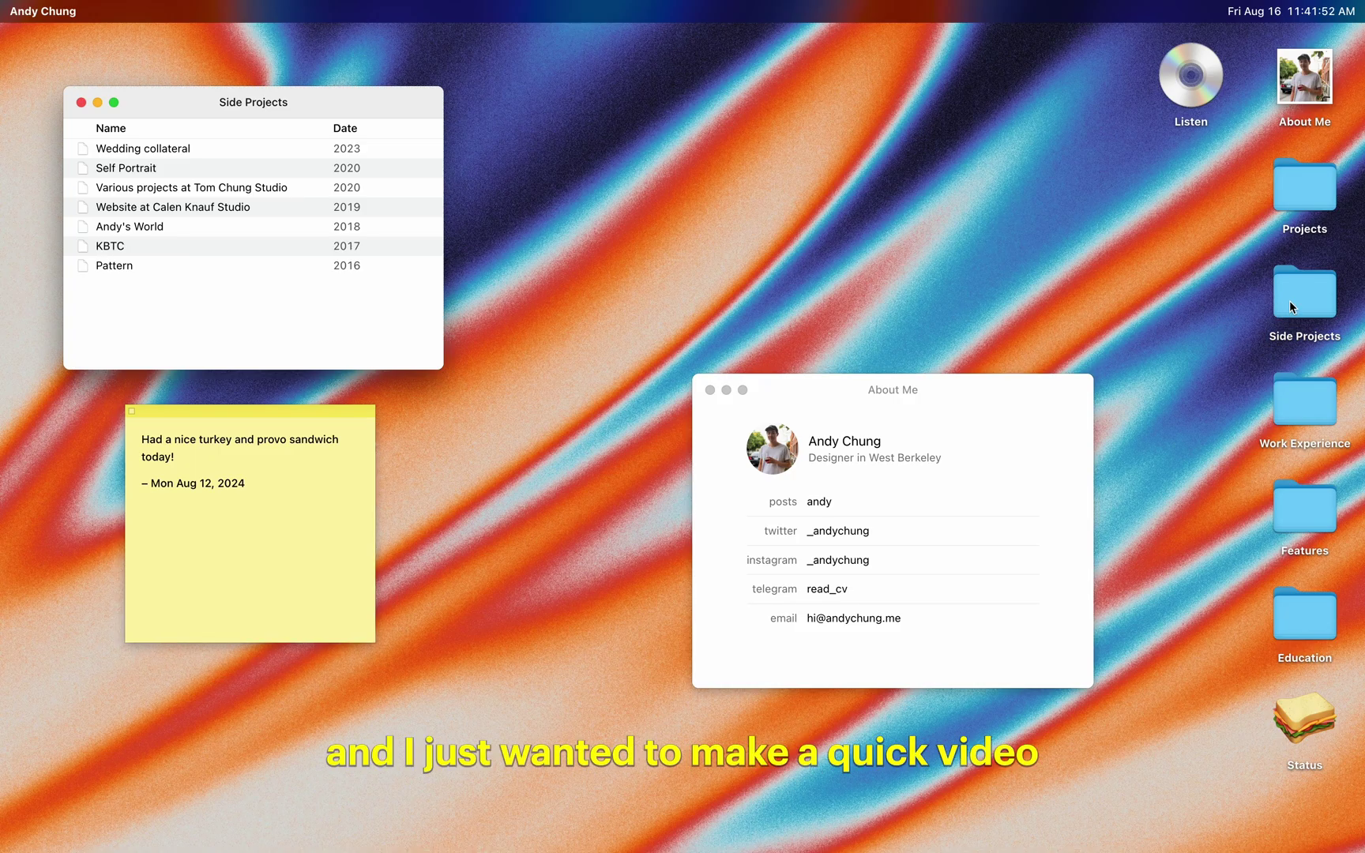
# Open the Self Portrait project, enlarge its first image and bring up the Blue Train player
pyautogui.doubleClick(200, 170)
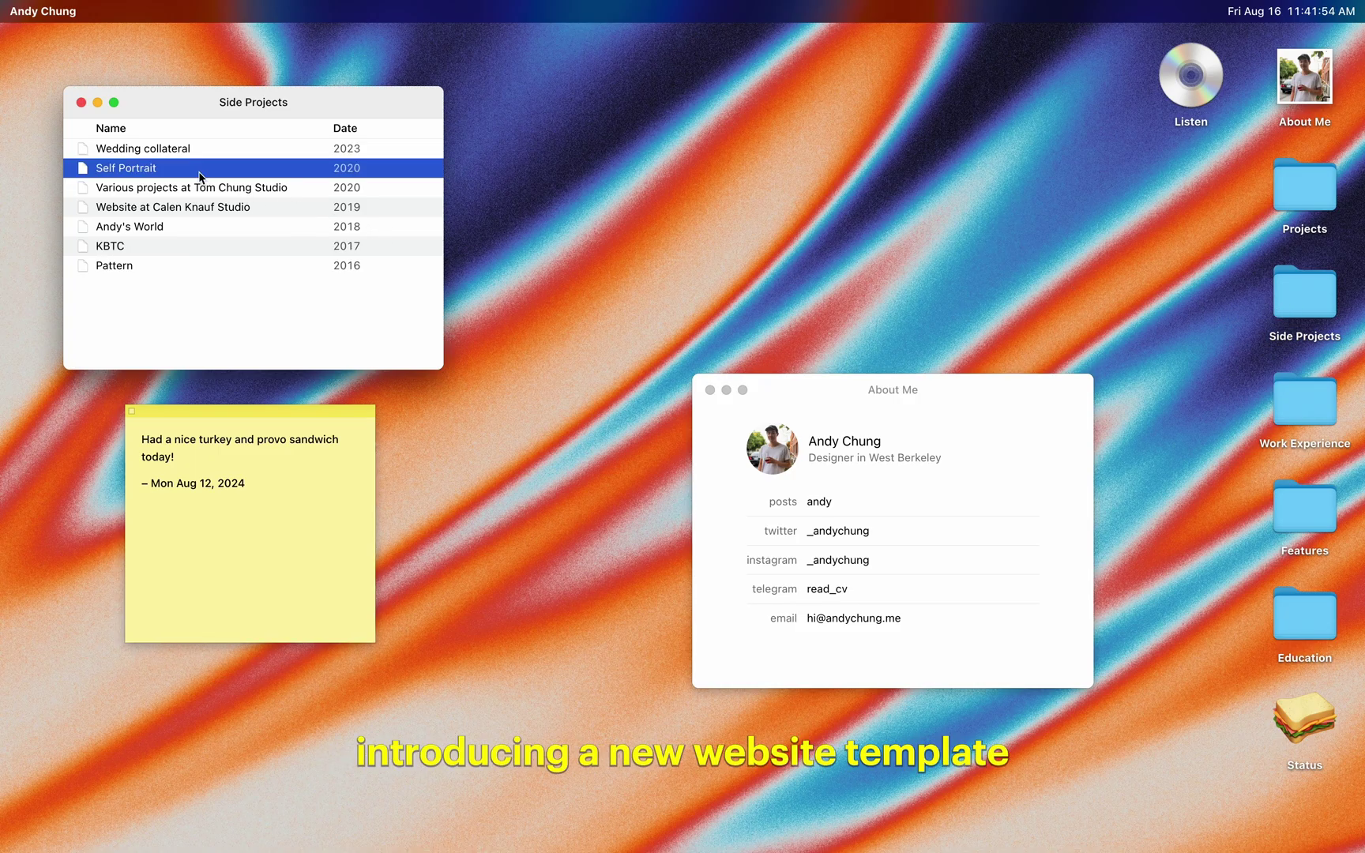
pyautogui.moveTo(227, 124); pyautogui.dragTo(408, 92)
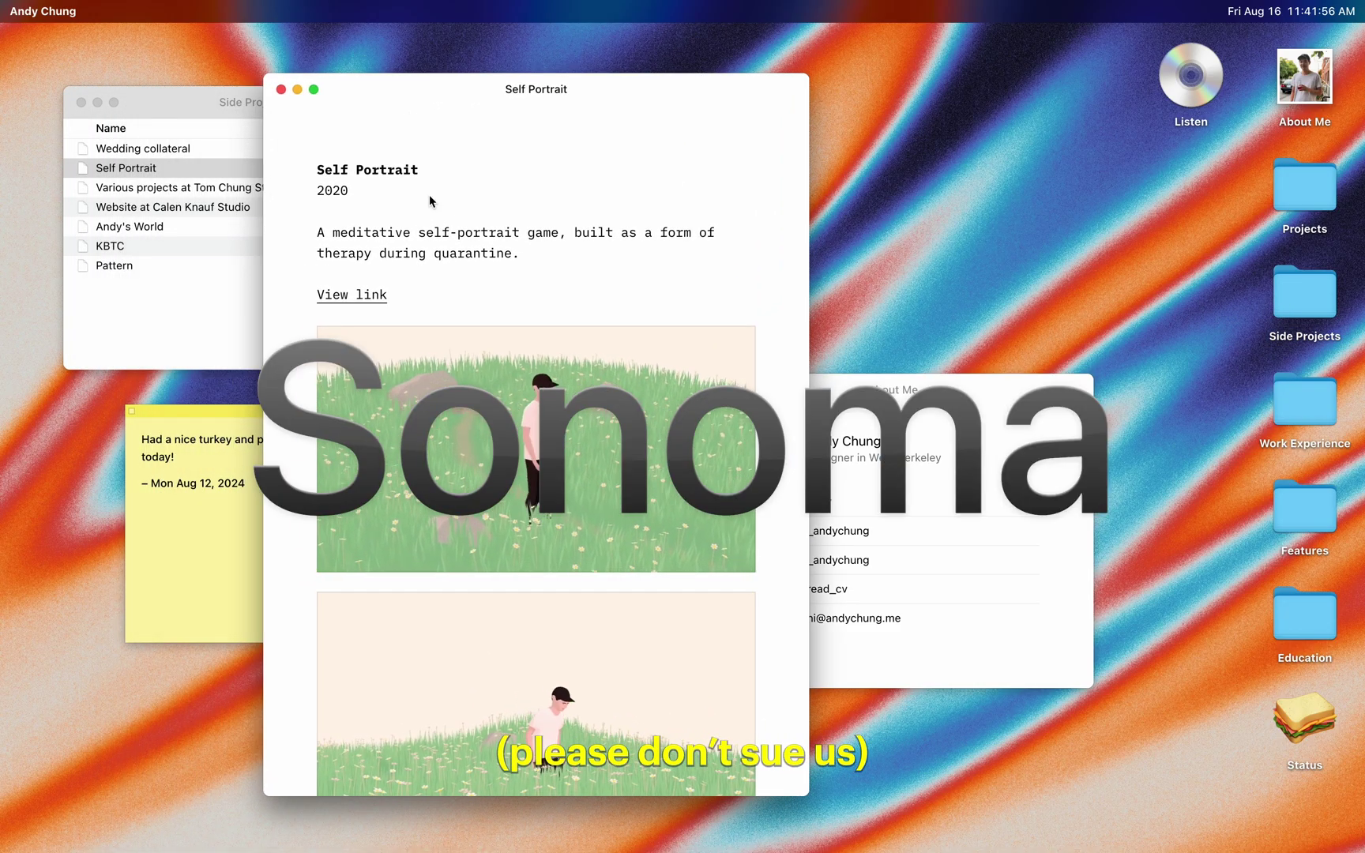
pyautogui.click(456, 368)
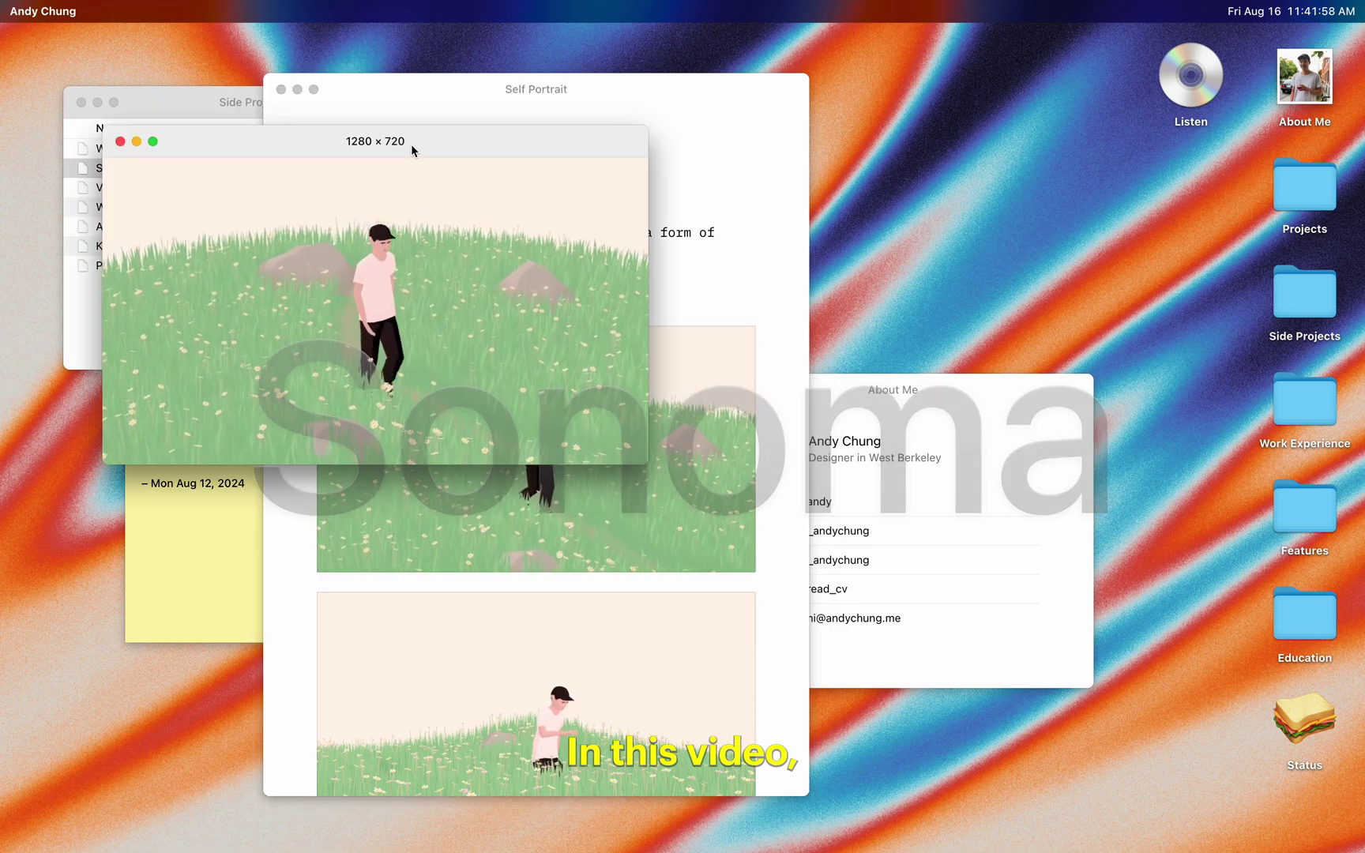
pyautogui.moveTo(411, 144); pyautogui.dragTo(832, 214)
pyautogui.click(944, 119)
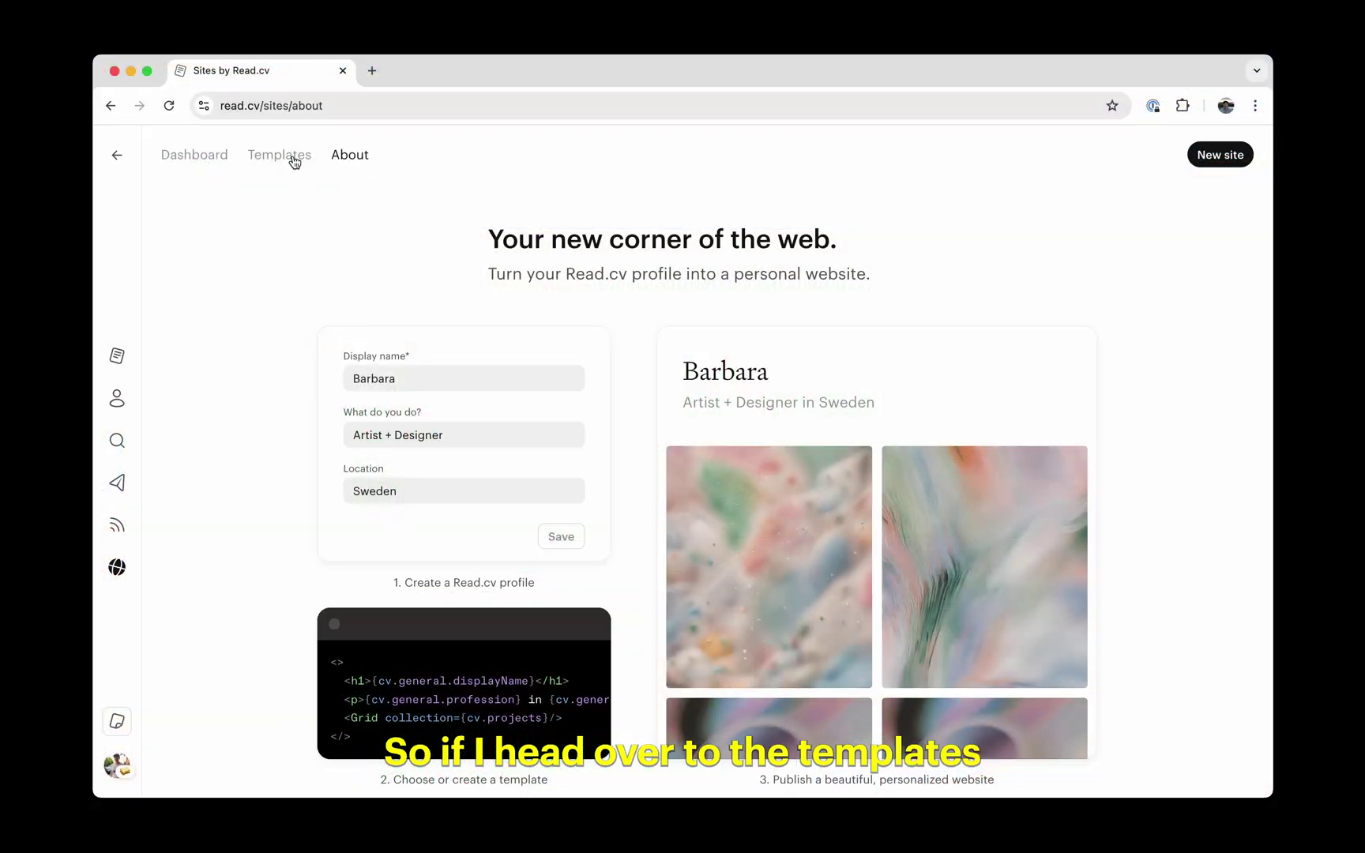
# Preview the Sonoma template from the Templates gallery
pyautogui.click(294, 158)
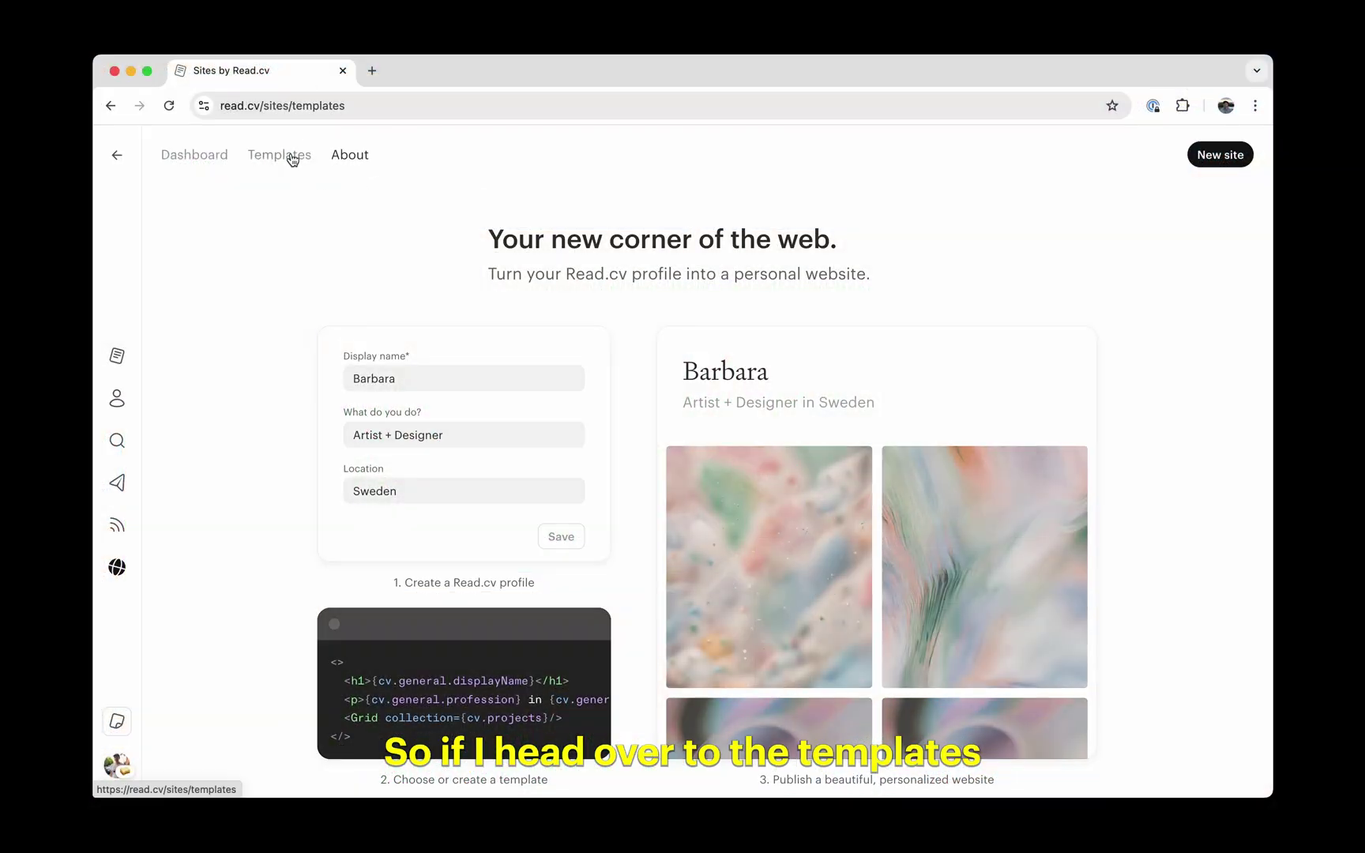
pyautogui.click(347, 230)
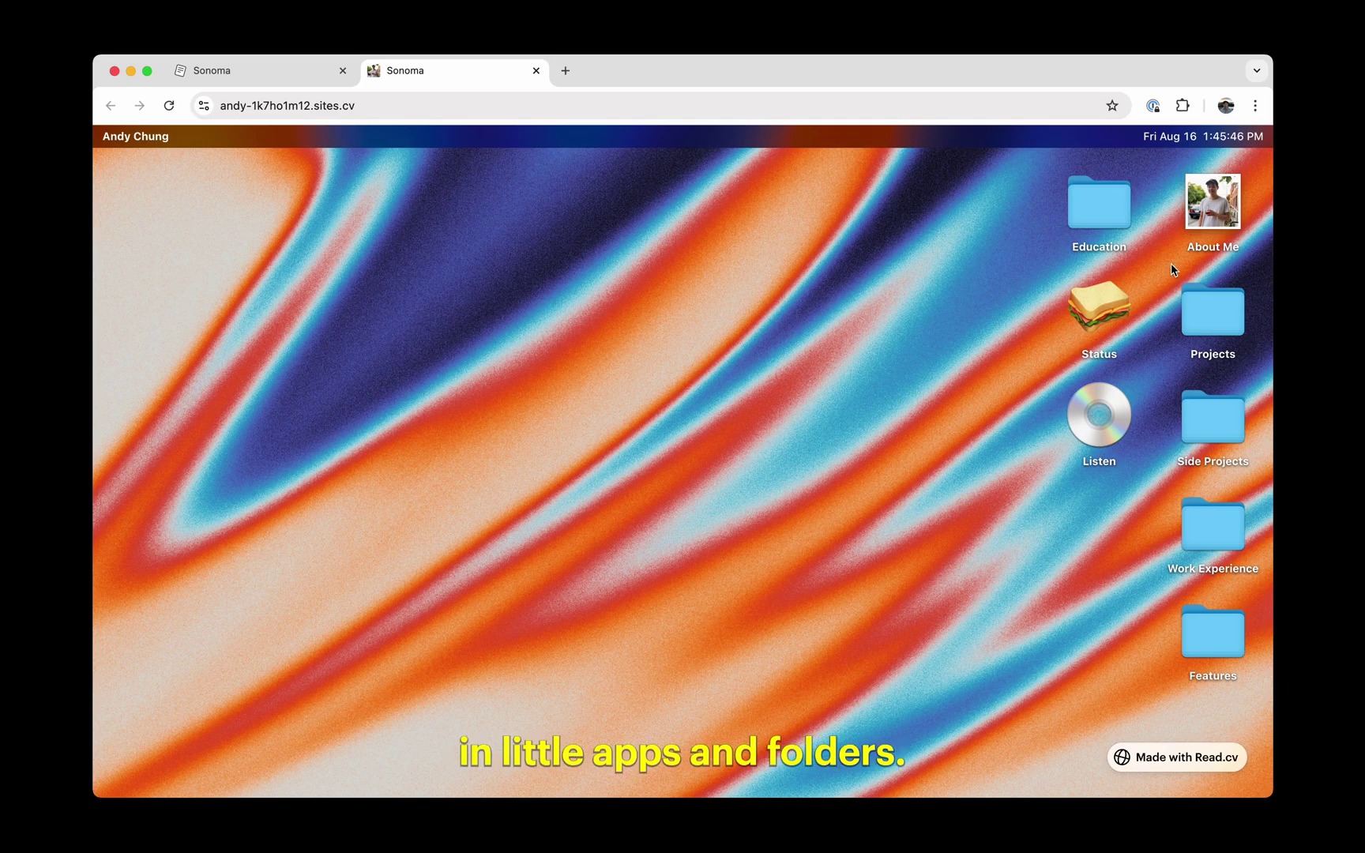
# Open the About Me window, move it right, and open the Side Projects folder
pyautogui.doubleClick(1204, 215)
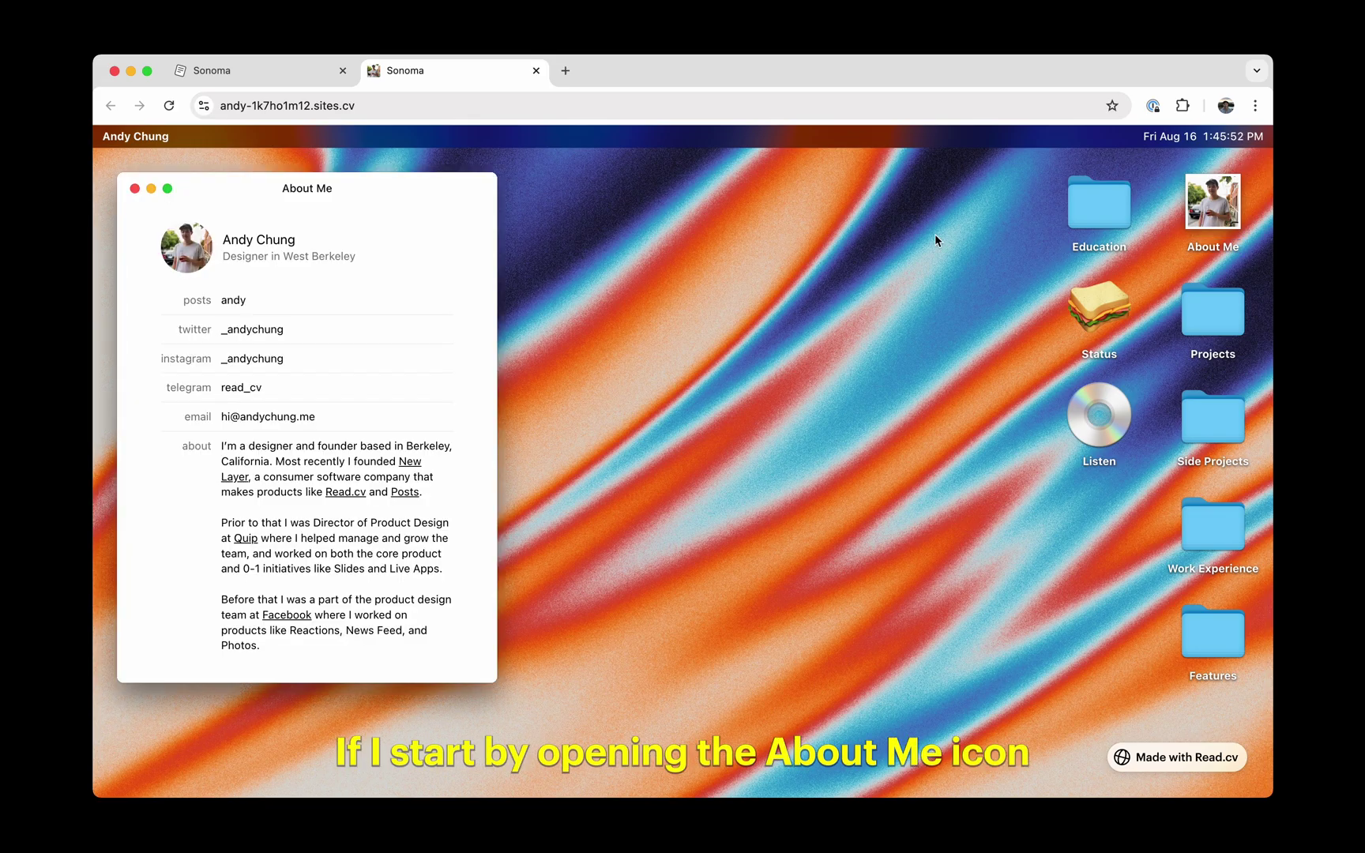
pyautogui.moveTo(419, 180); pyautogui.dragTo(556, 181)
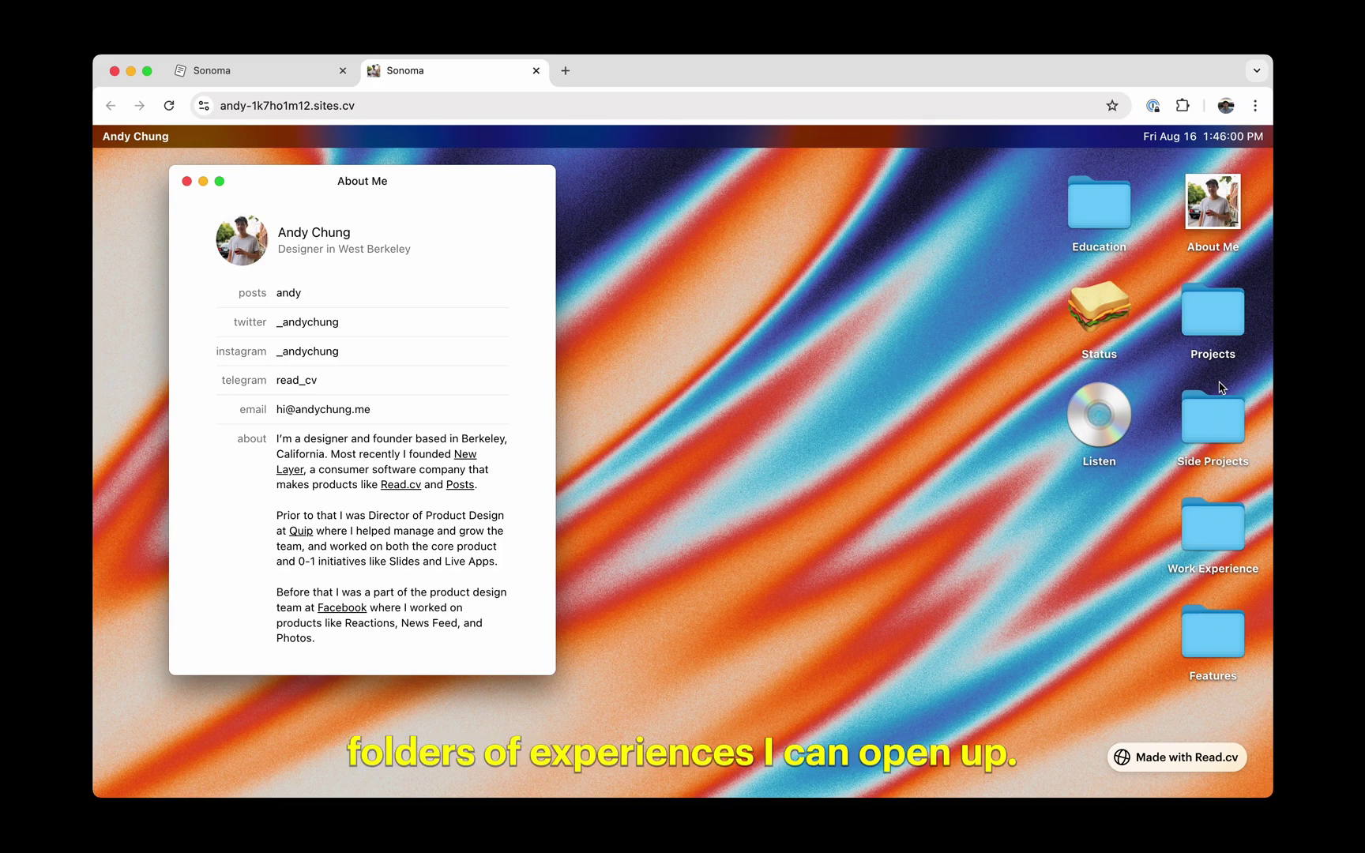
pyautogui.click(1219, 412)
pyautogui.doubleClick(1216, 412)
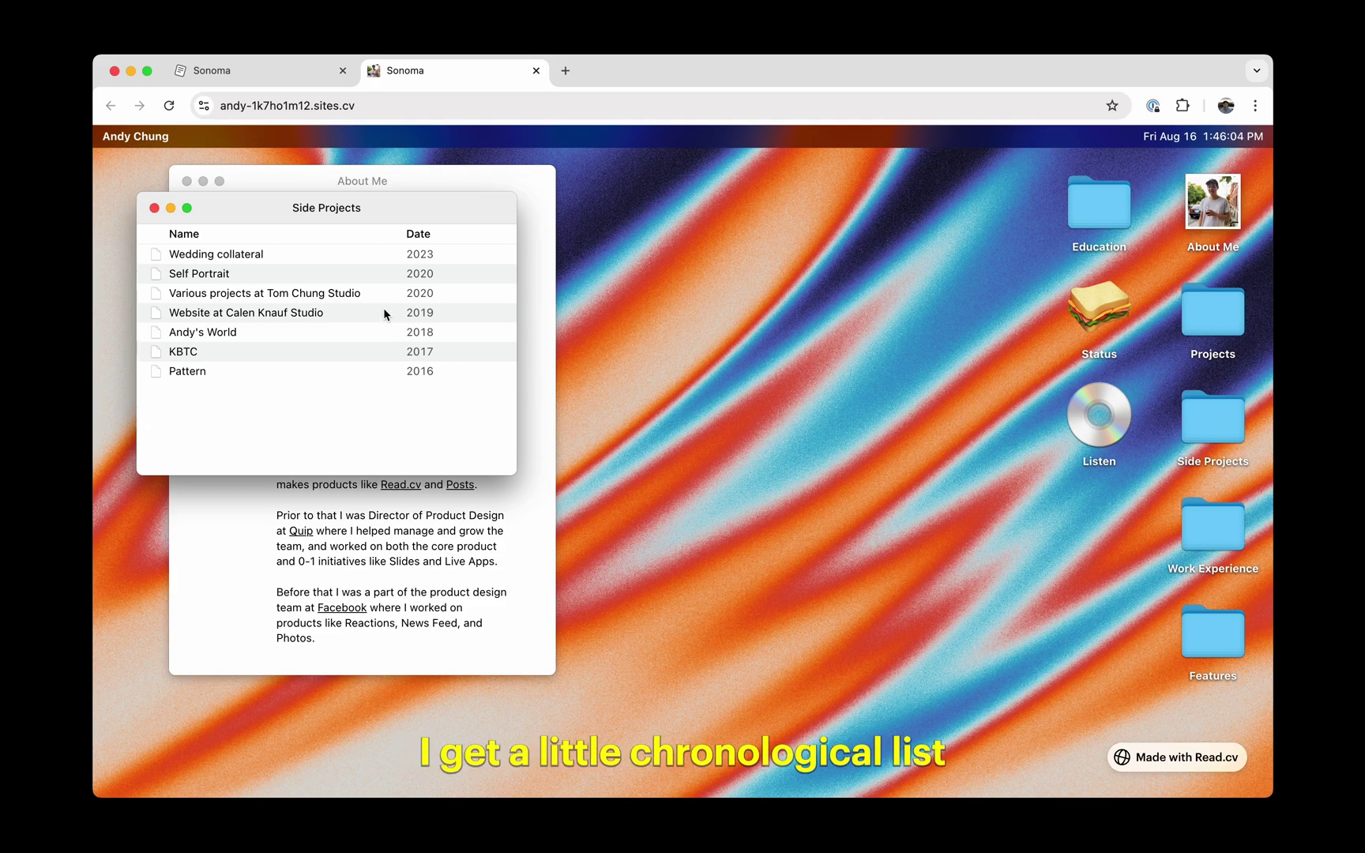
# Open the Self Portrait project and enlarge its second image
pyautogui.click(362, 277)
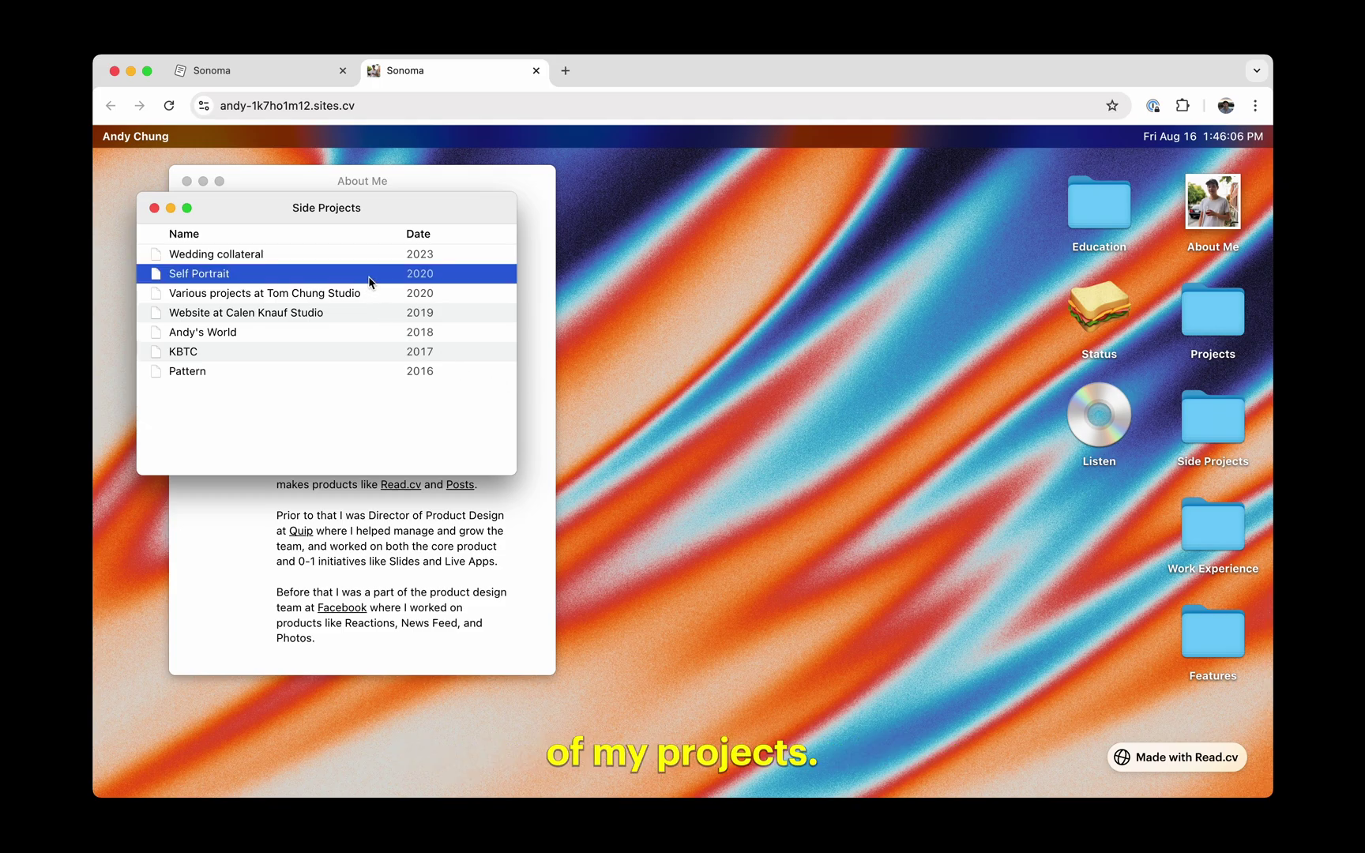
pyautogui.doubleClick(368, 275)
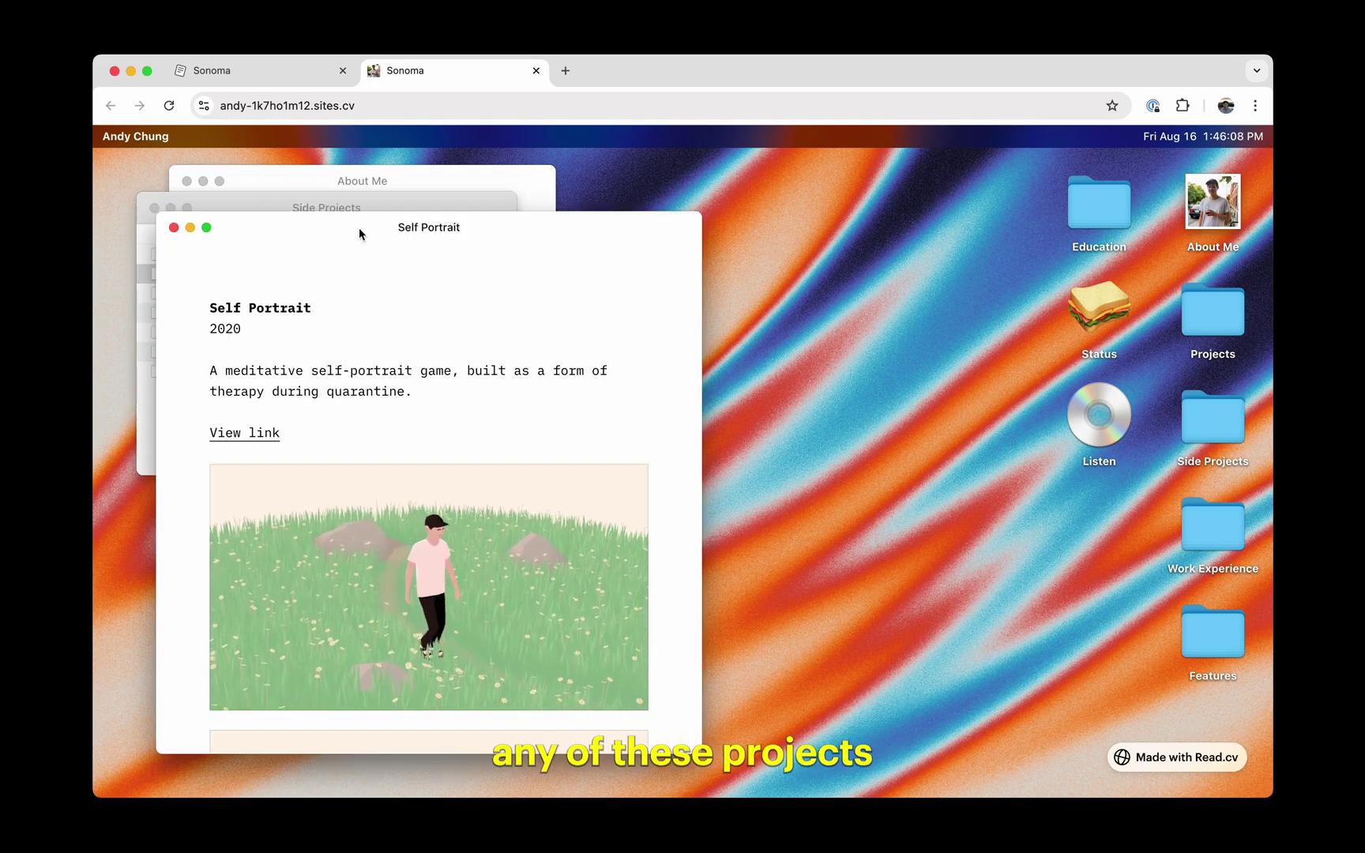
pyautogui.moveTo(360, 227); pyautogui.dragTo(507, 203)
pyautogui.scroll(-5, 540, 385)
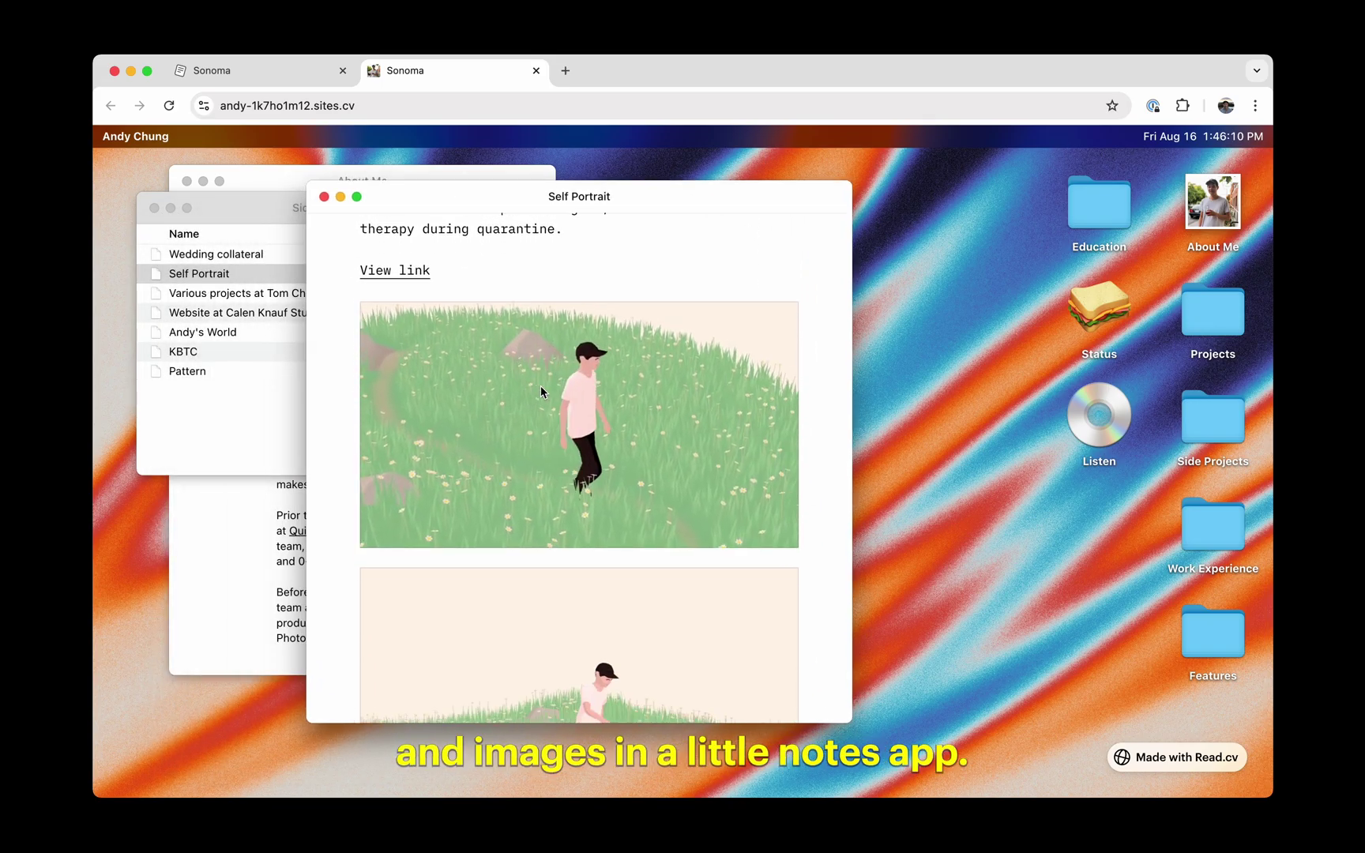
pyautogui.doubleClick(580, 510)
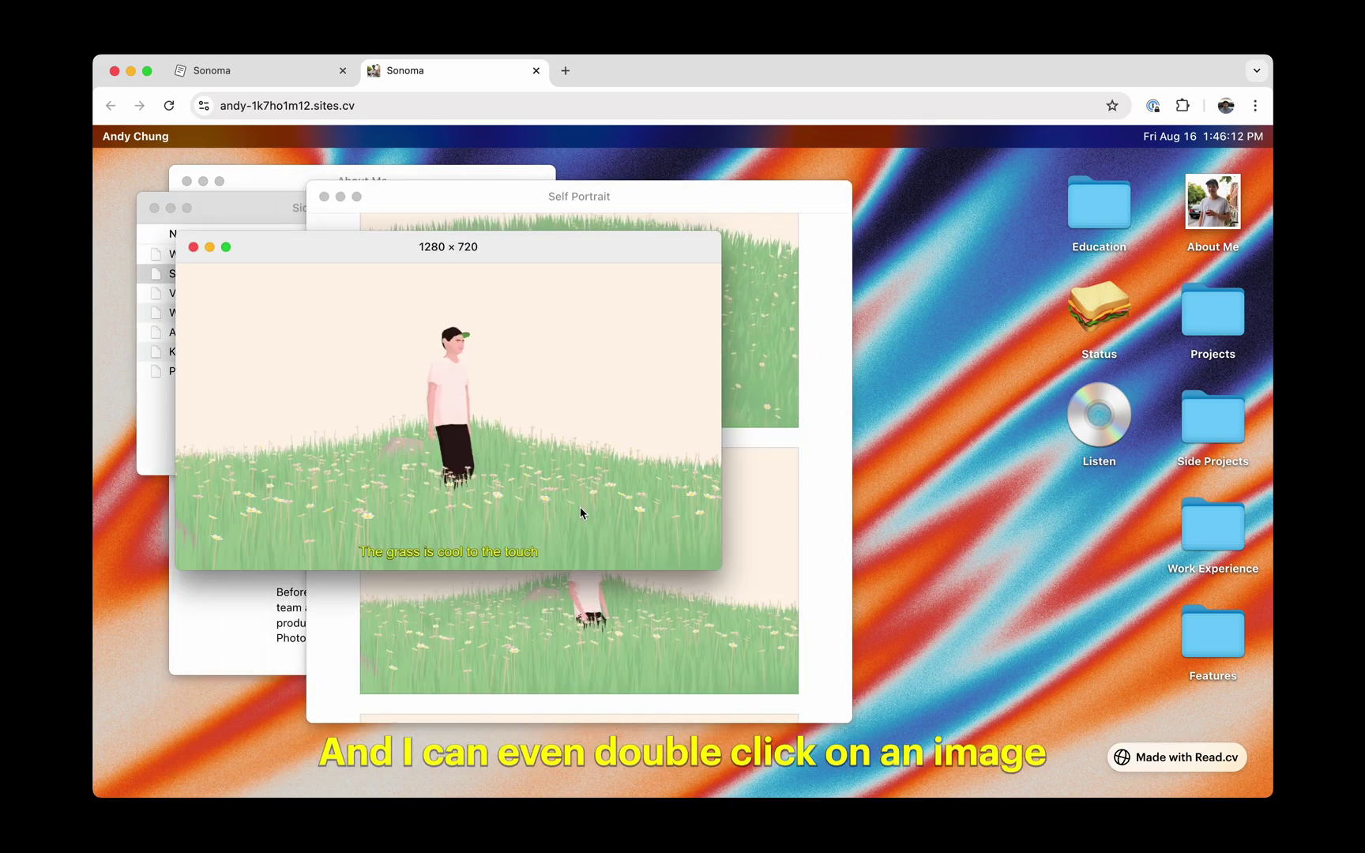
pyautogui.moveTo(548, 250); pyautogui.dragTo(639, 300)
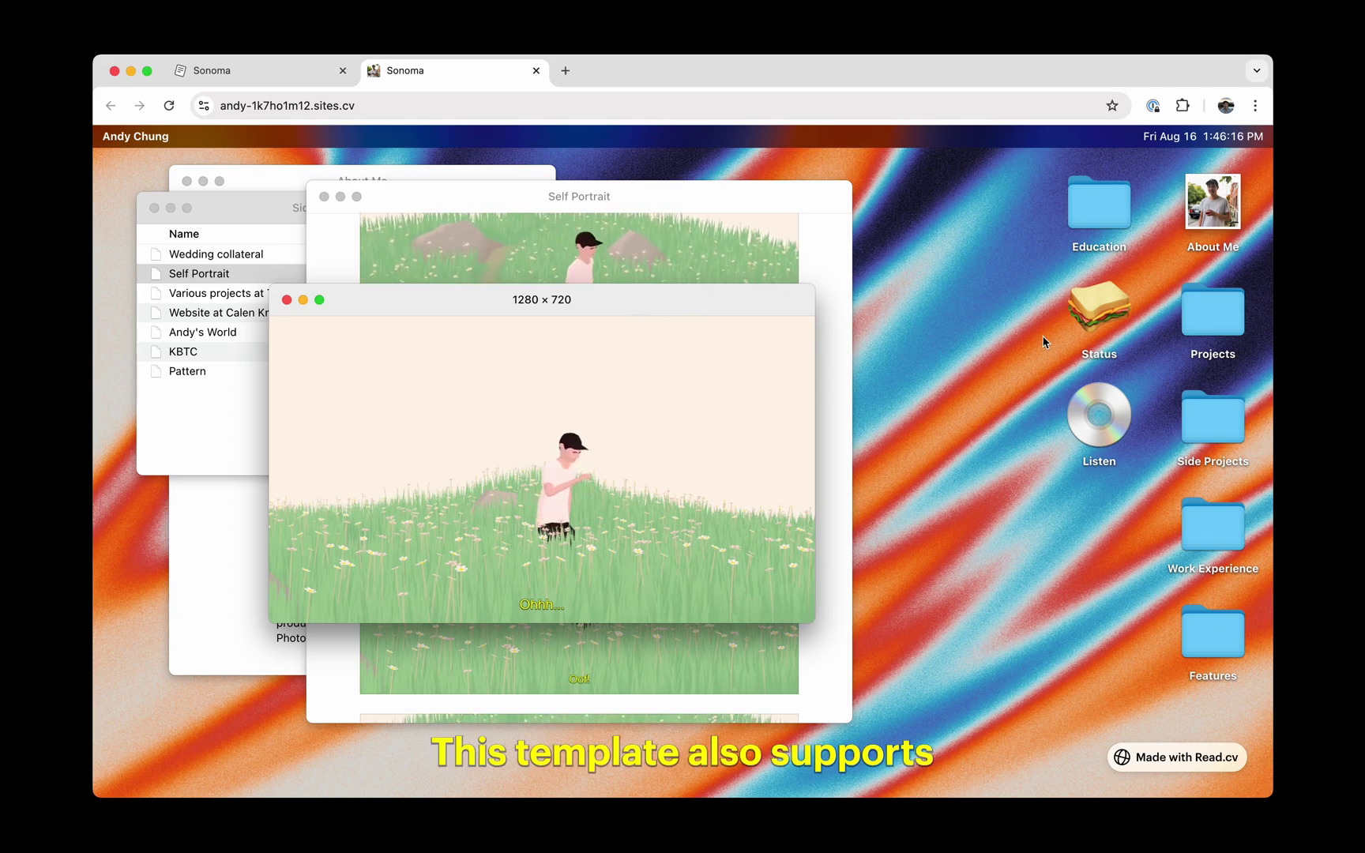
# Open the Status sticky note and the Blue Train music player, placing the player over Self Portrait
pyautogui.click(1107, 308)
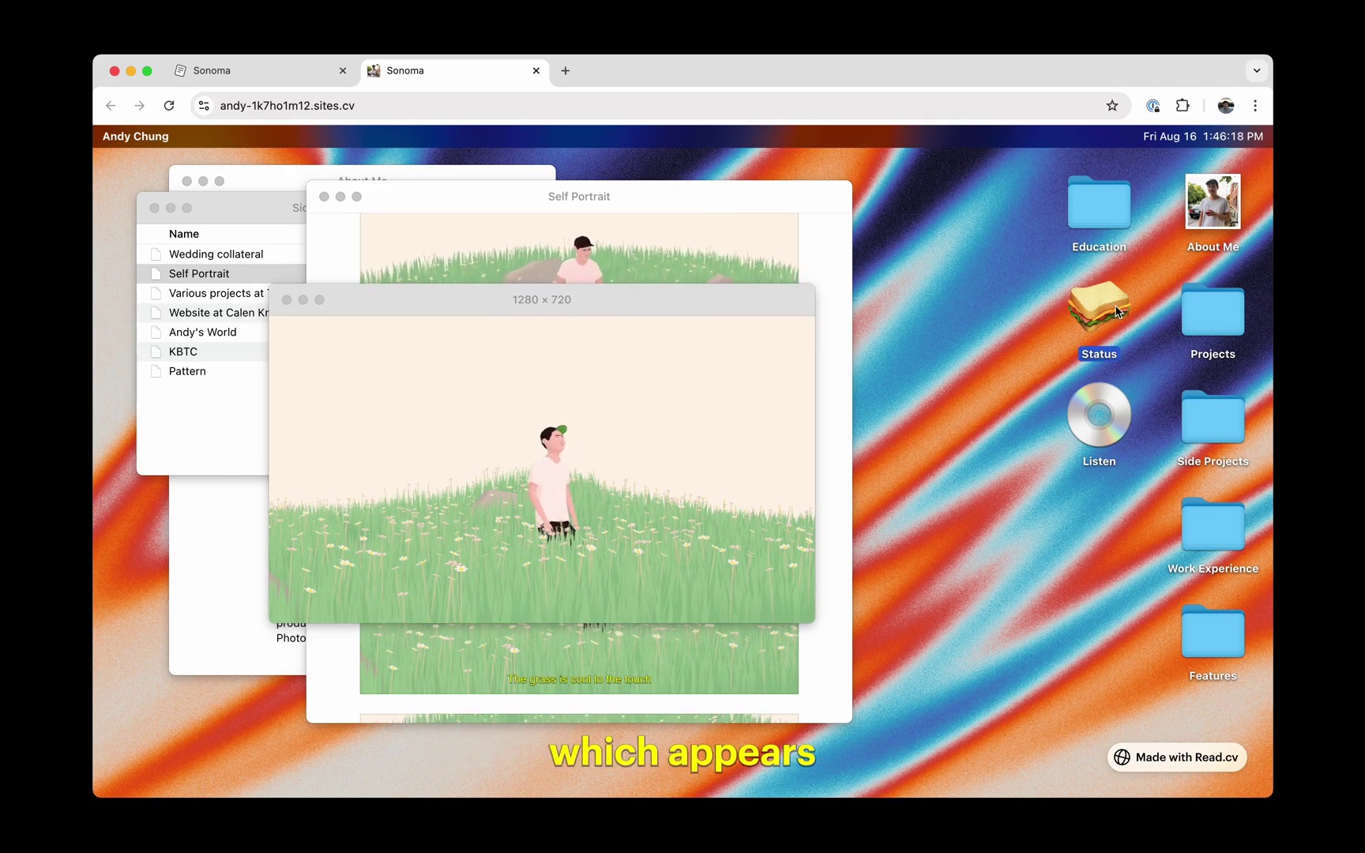
pyautogui.doubleClick(1117, 311)
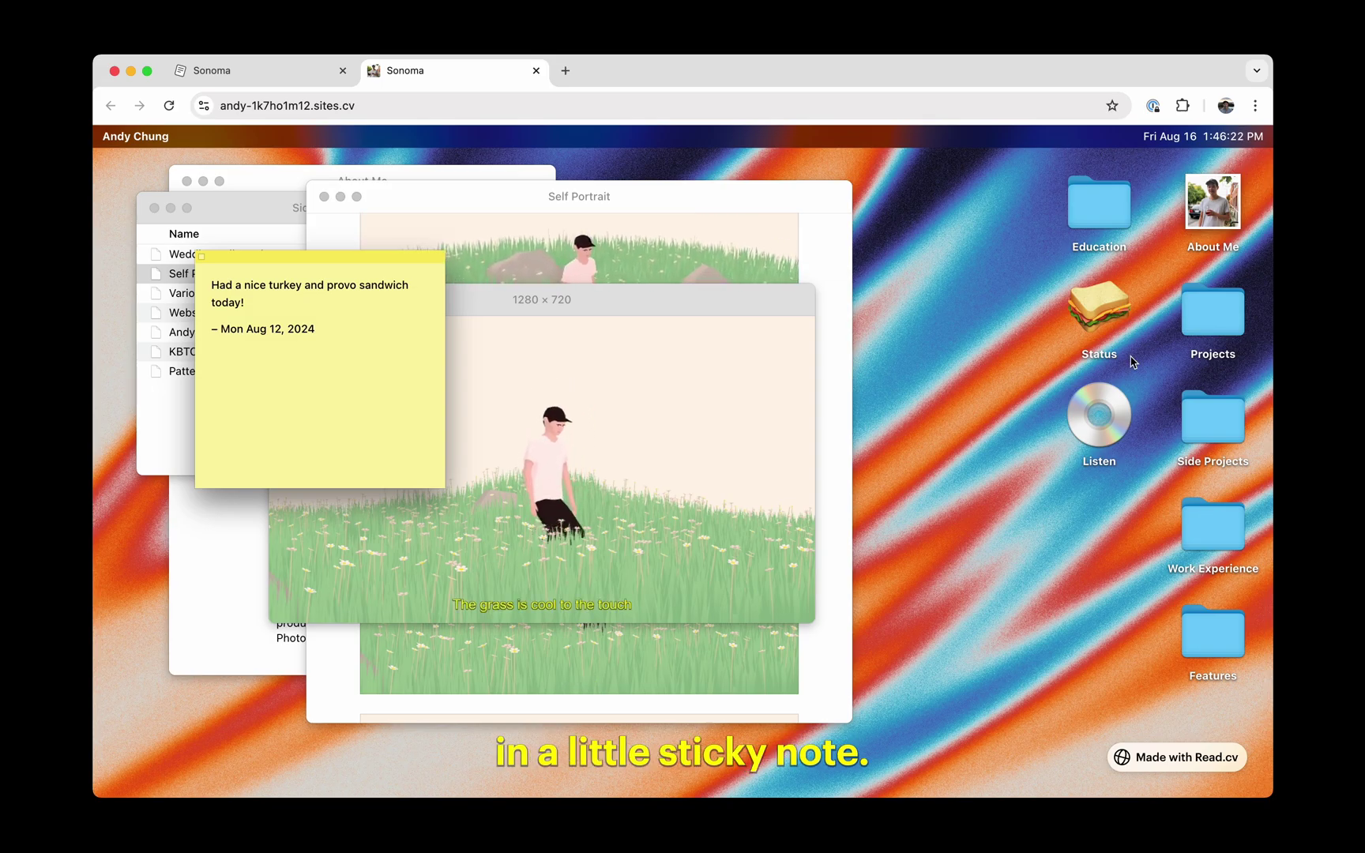
pyautogui.click(1125, 416)
pyautogui.doubleClick(1123, 414)
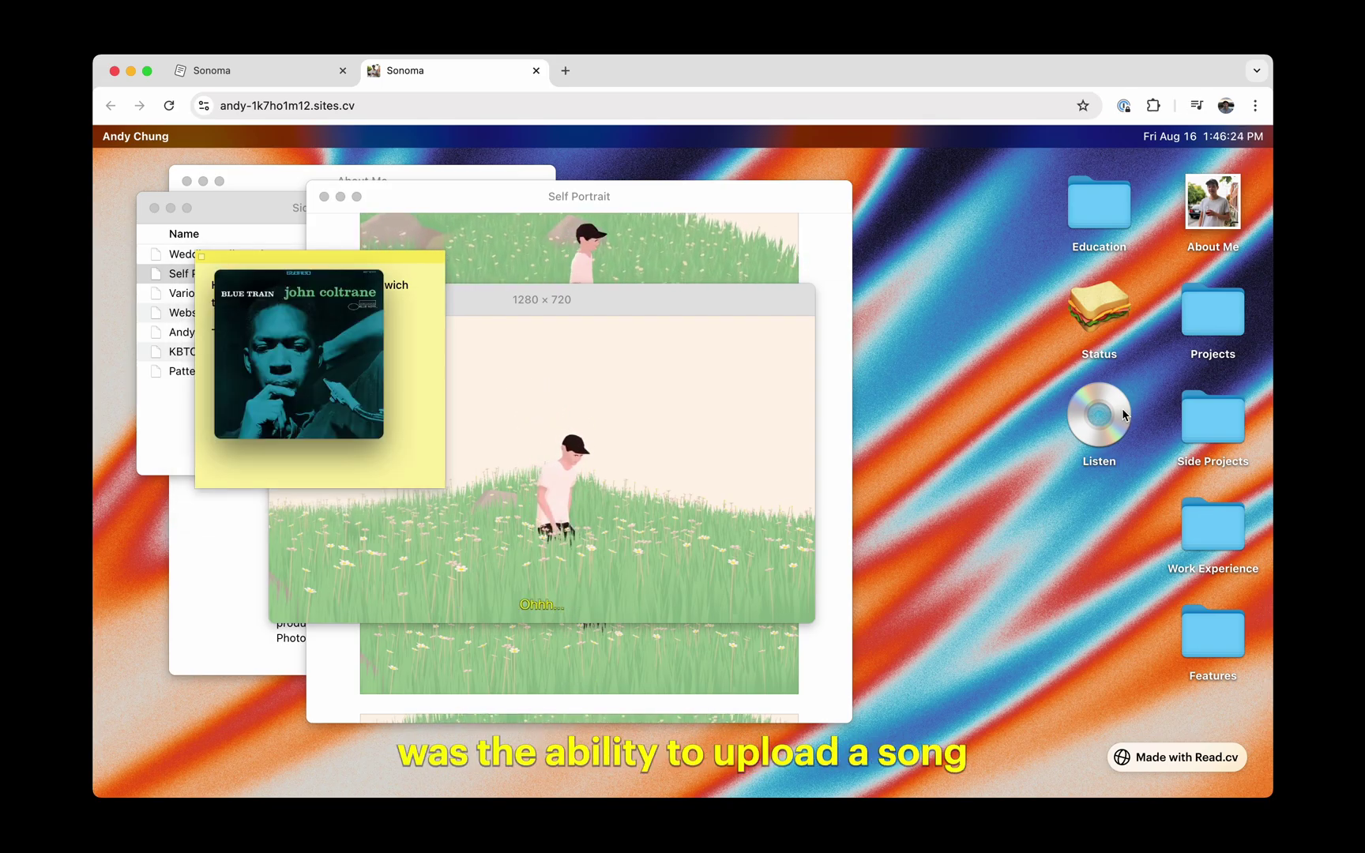
pyautogui.moveTo(372, 350); pyautogui.dragTo(865, 381)
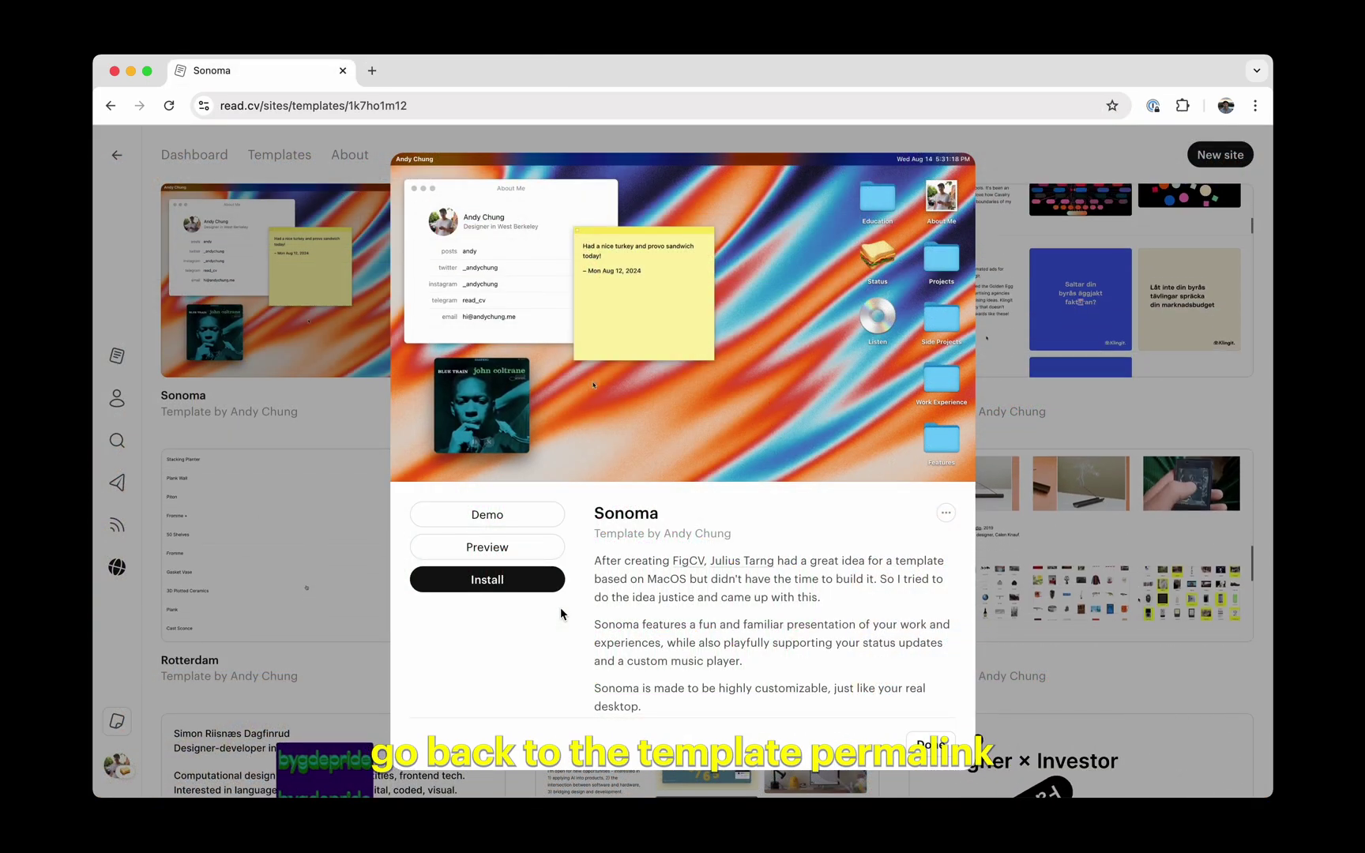
# Install the Sonoma template and open the new Sonoma site from the dashboard
pyautogui.click(535, 591)
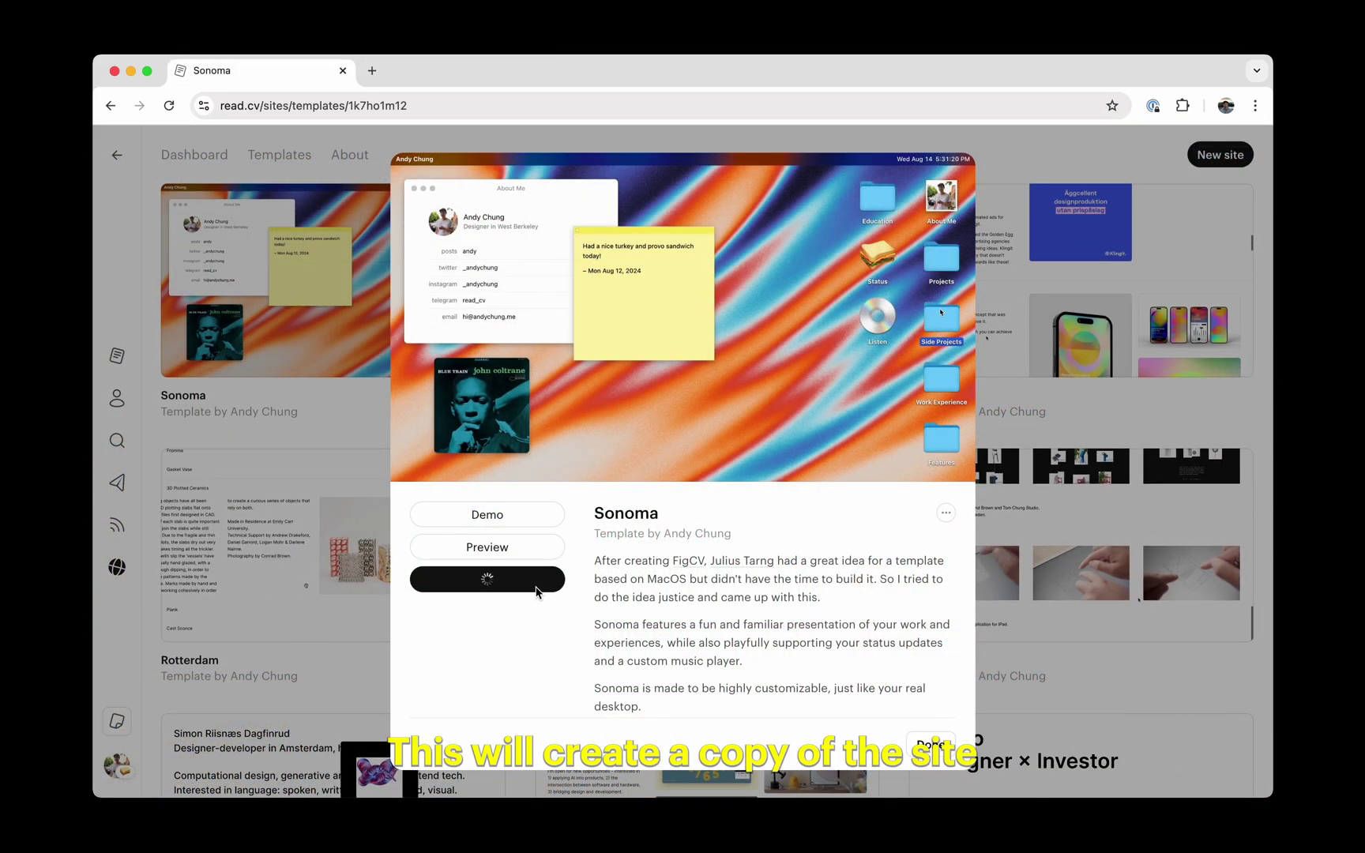
pyautogui.click(536, 591)
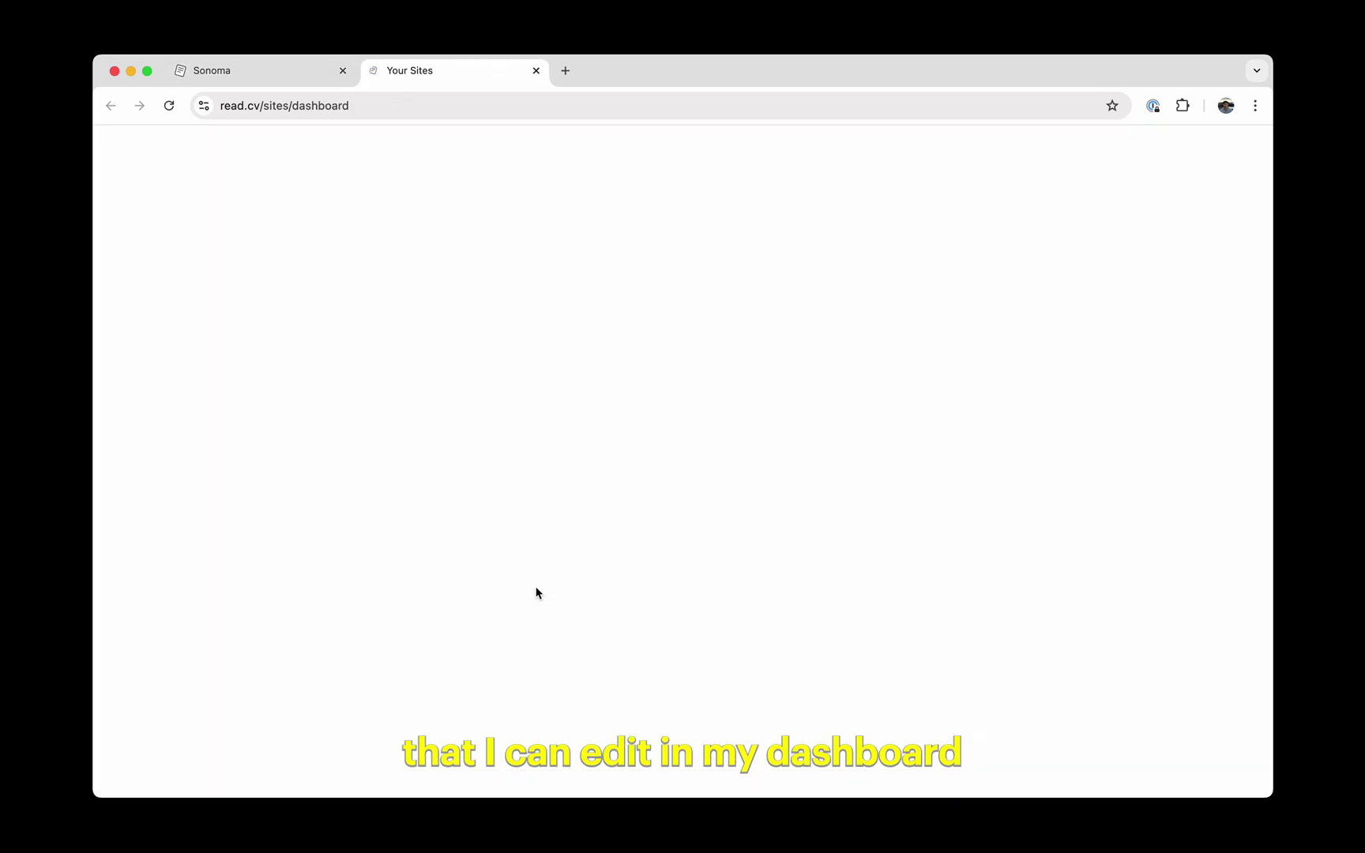
pyautogui.click(411, 361)
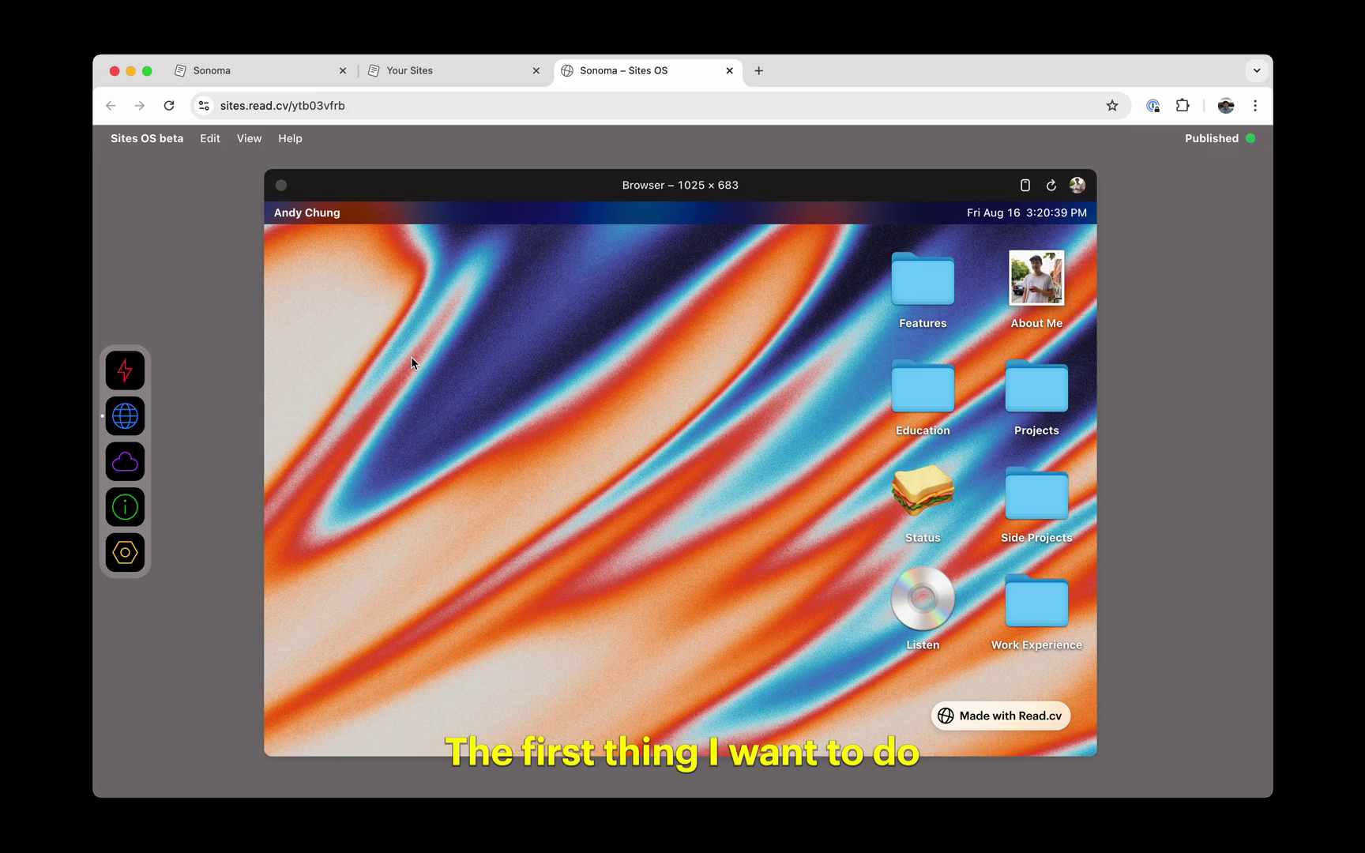
pyautogui.click(138, 463)
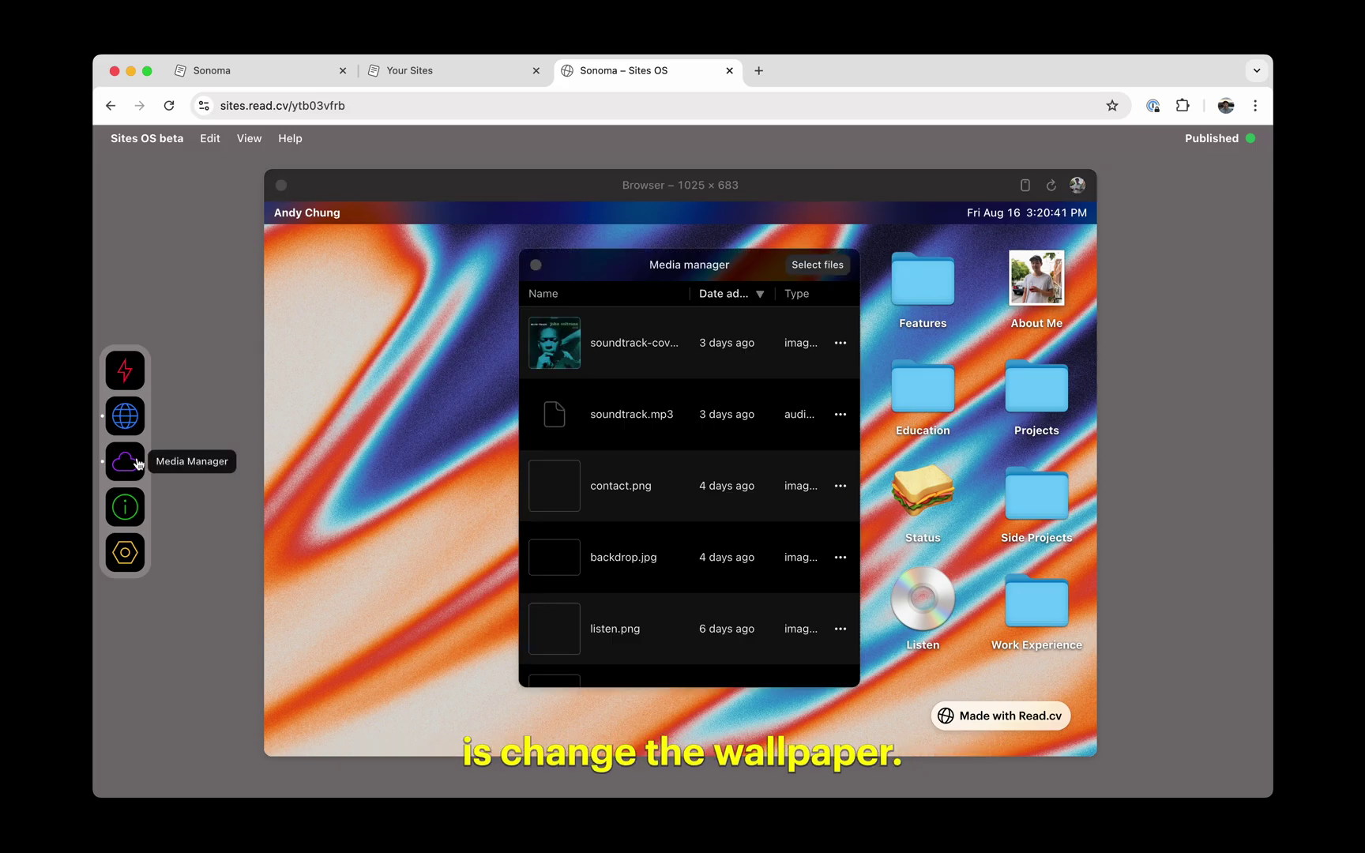
pyautogui.click(840, 559)
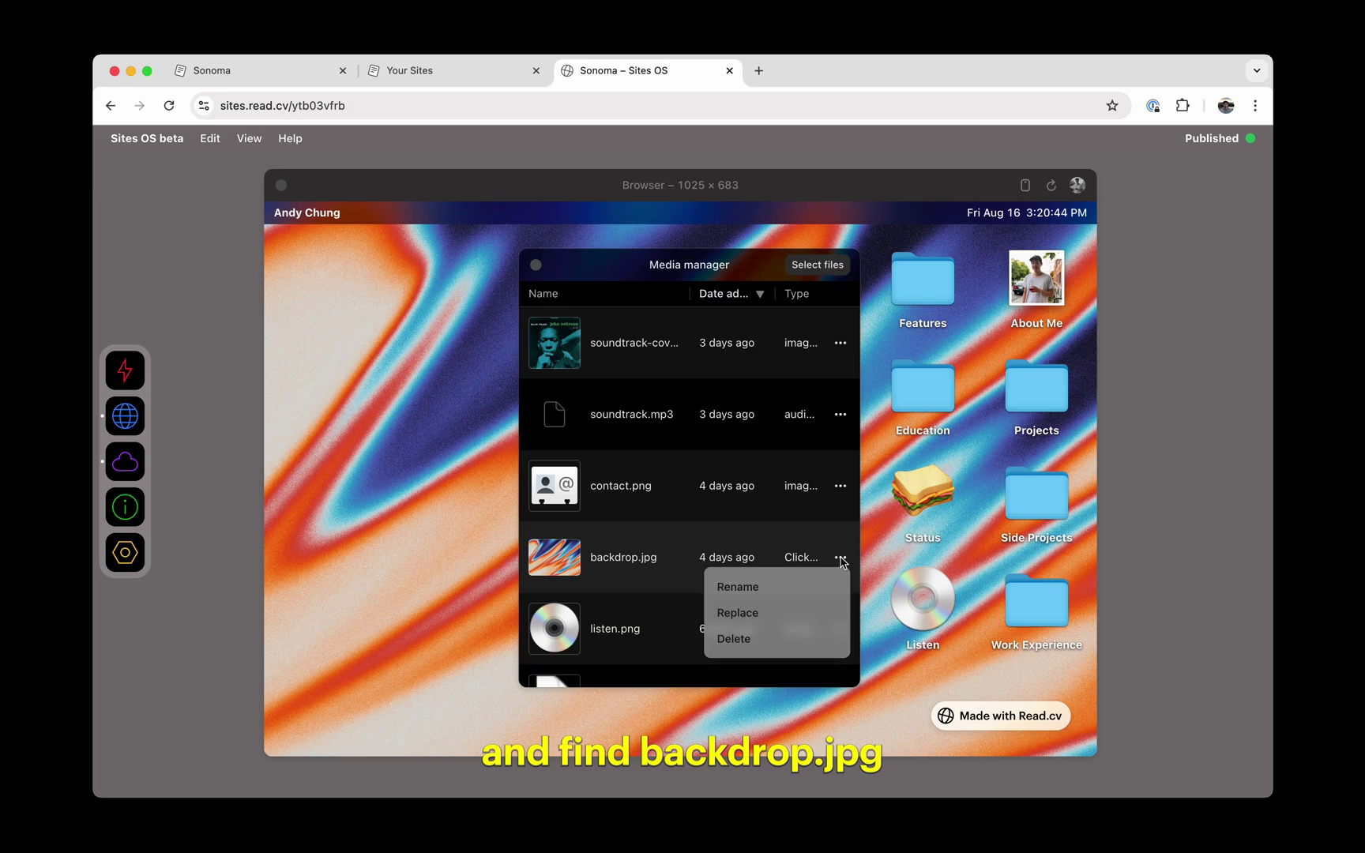
pyautogui.click(814, 613)
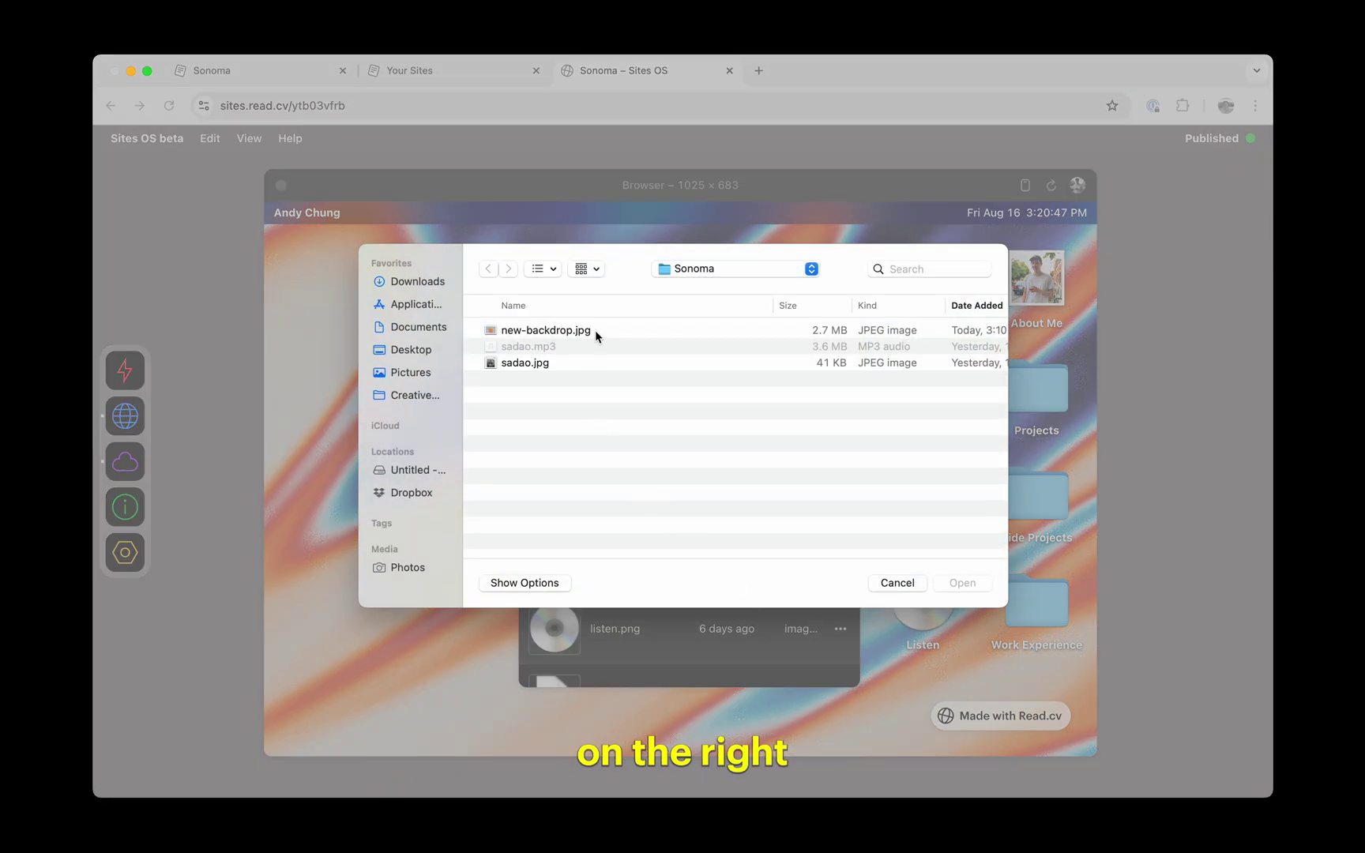
pyautogui.doubleClick(595, 330)
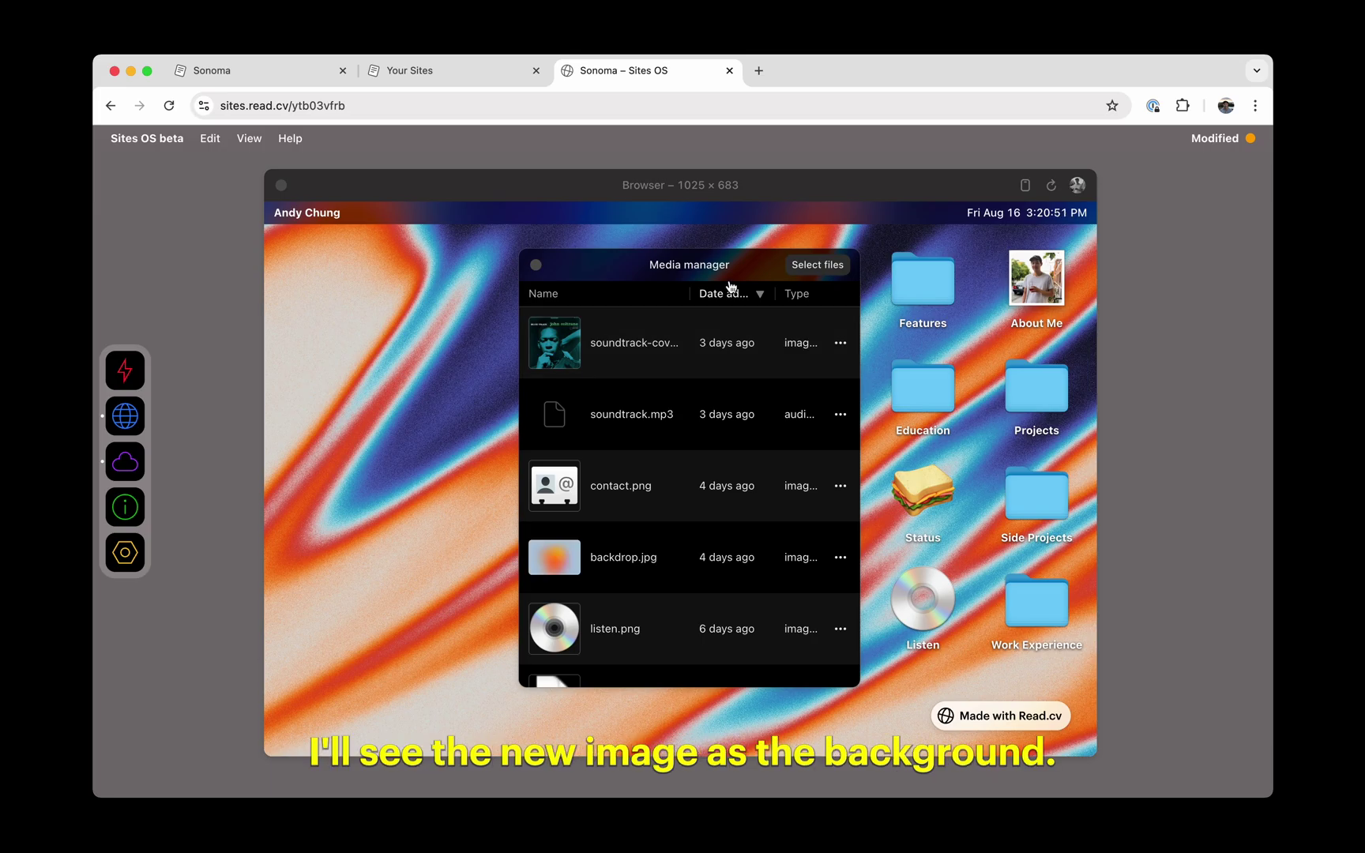
pyautogui.click(932, 200)
pyautogui.click(1053, 190)
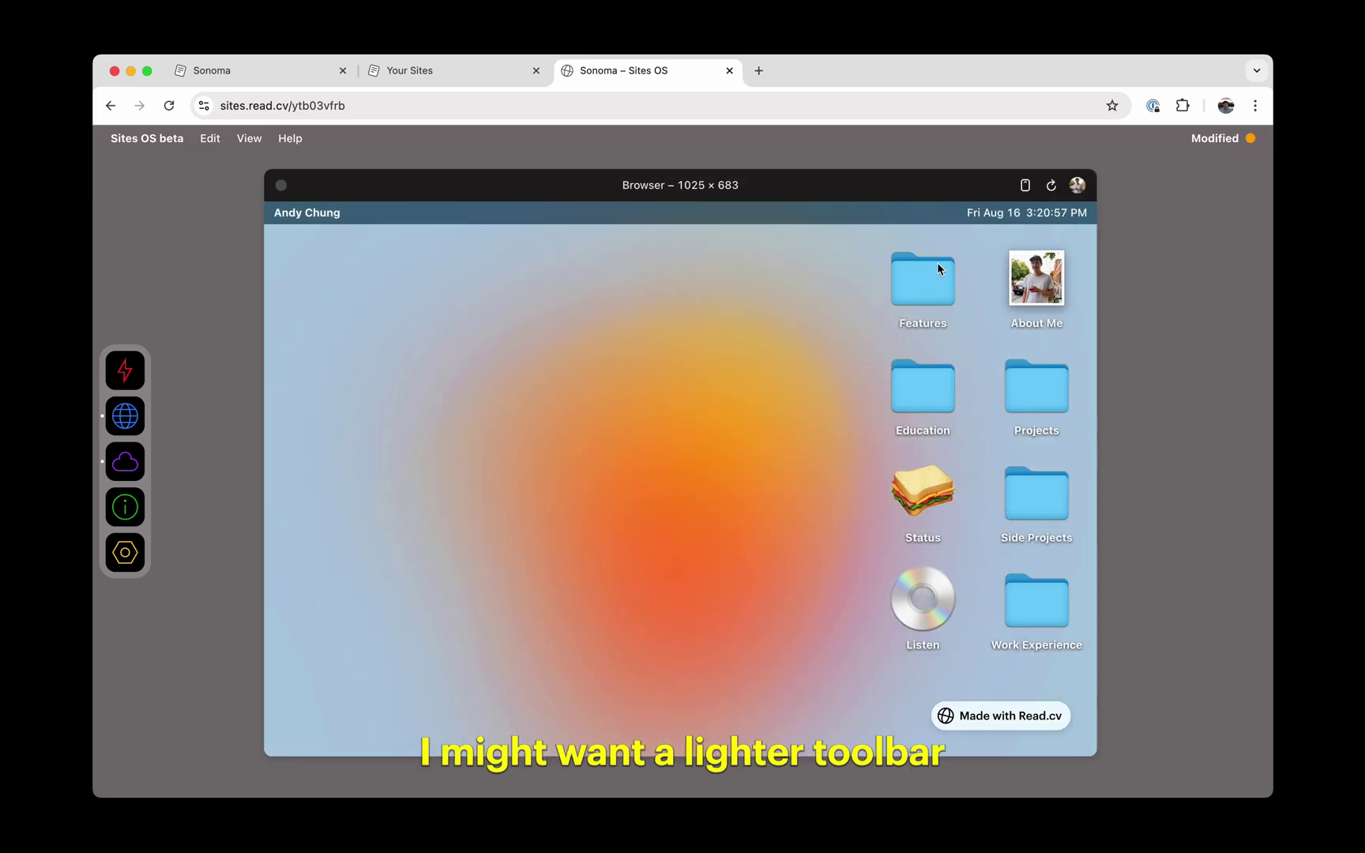
# Change toolbarColor in the SiteSettings component from "dark" to "light" and save
pyautogui.click(126, 371)
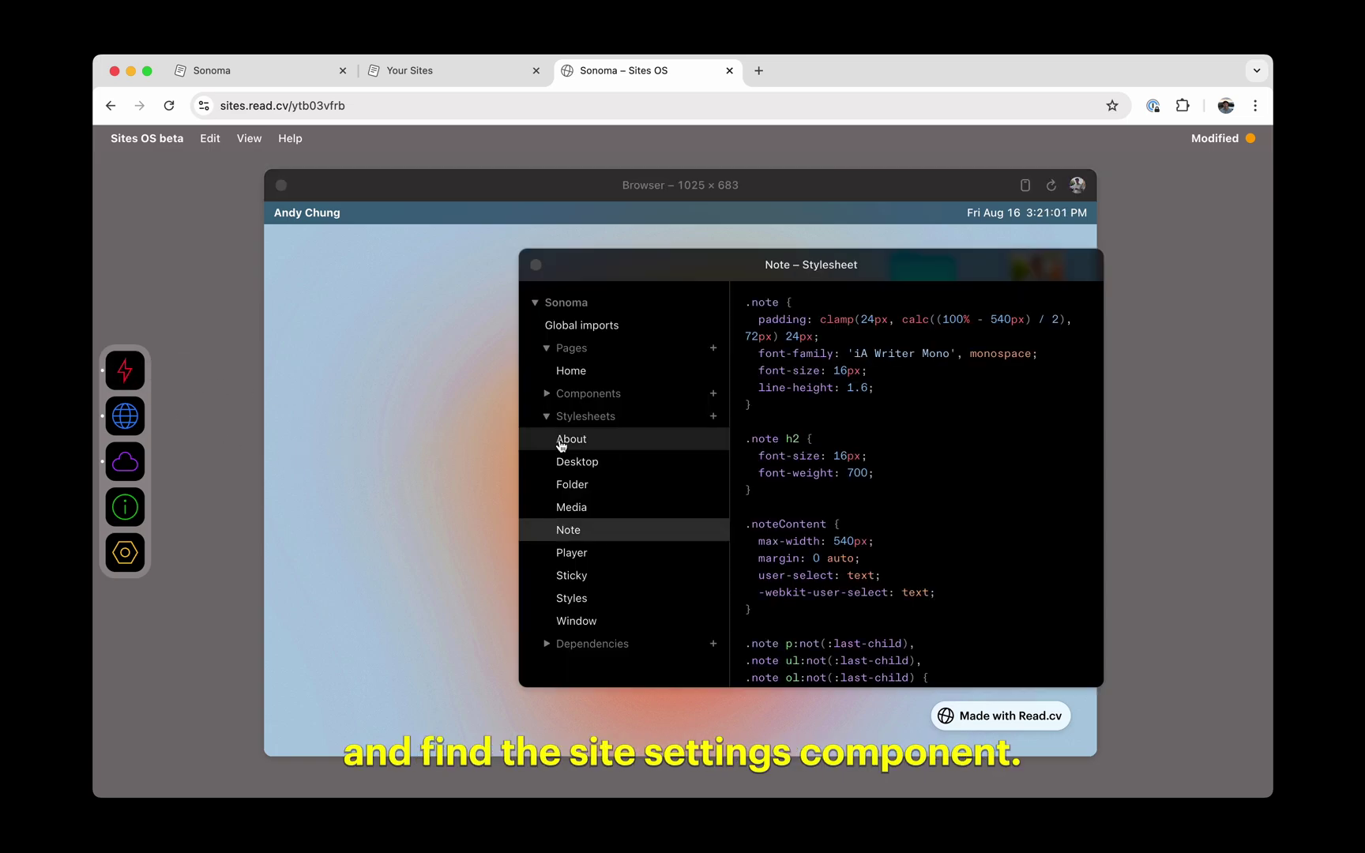
pyautogui.click(564, 394)
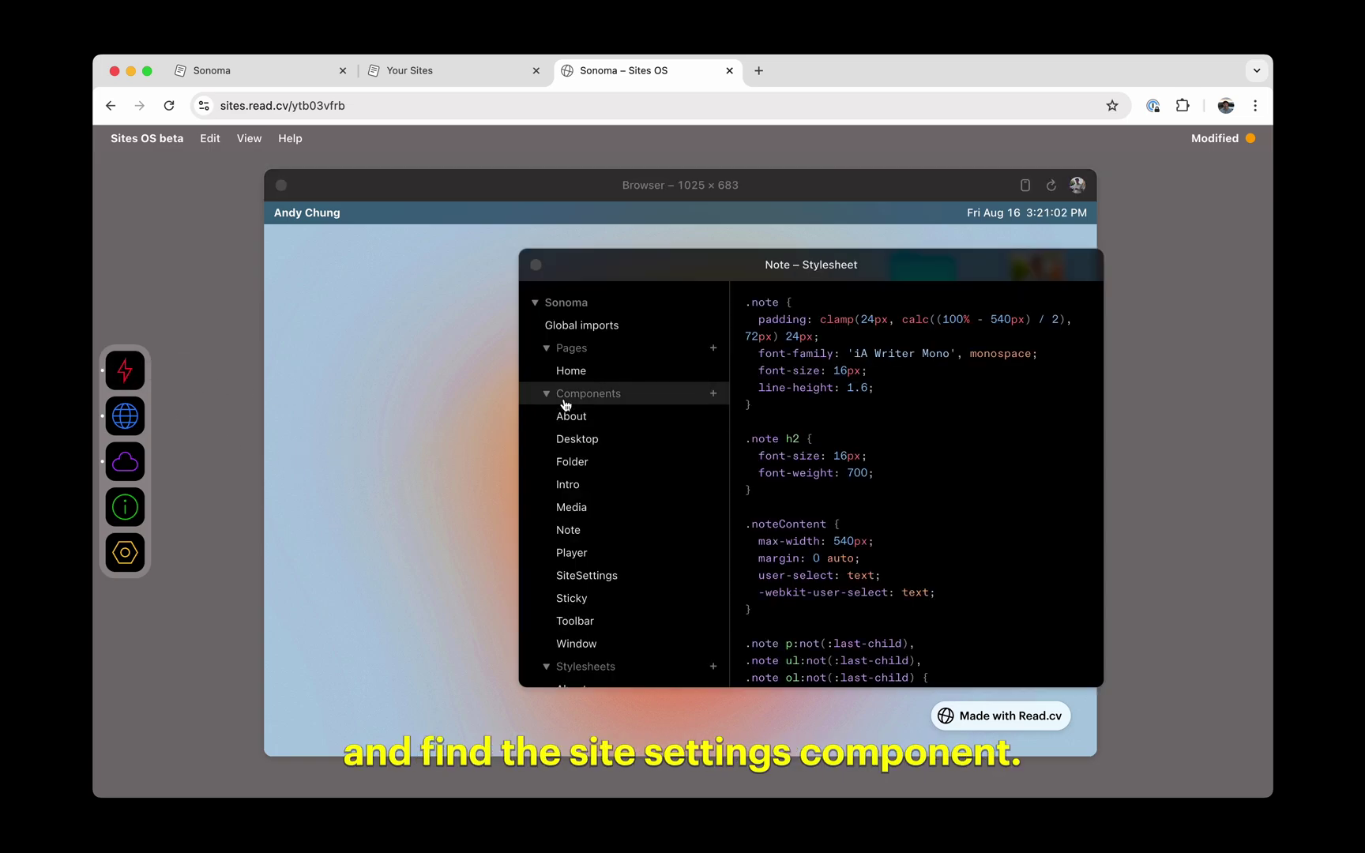
pyautogui.click(572, 575)
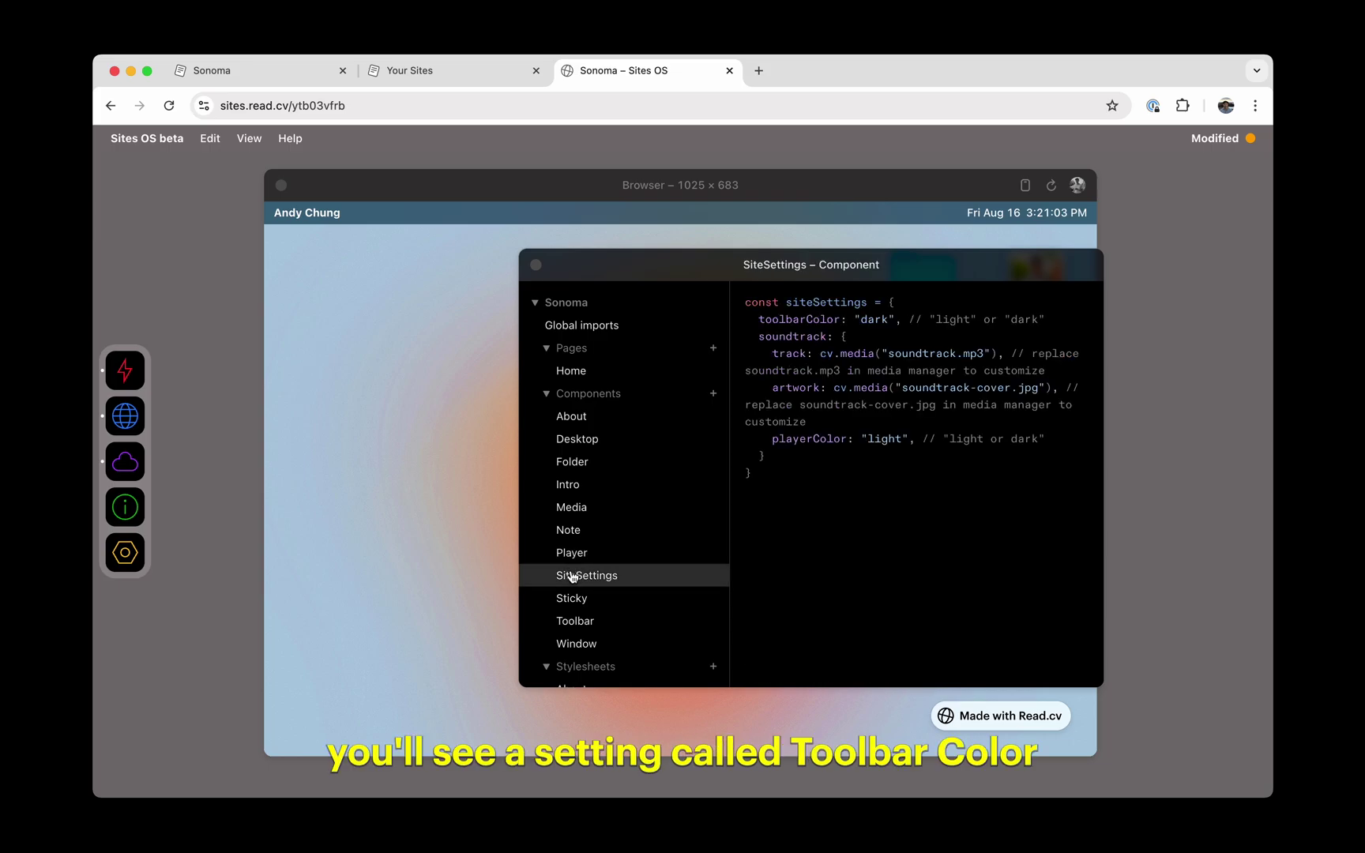
pyautogui.doubleClick(868, 323)
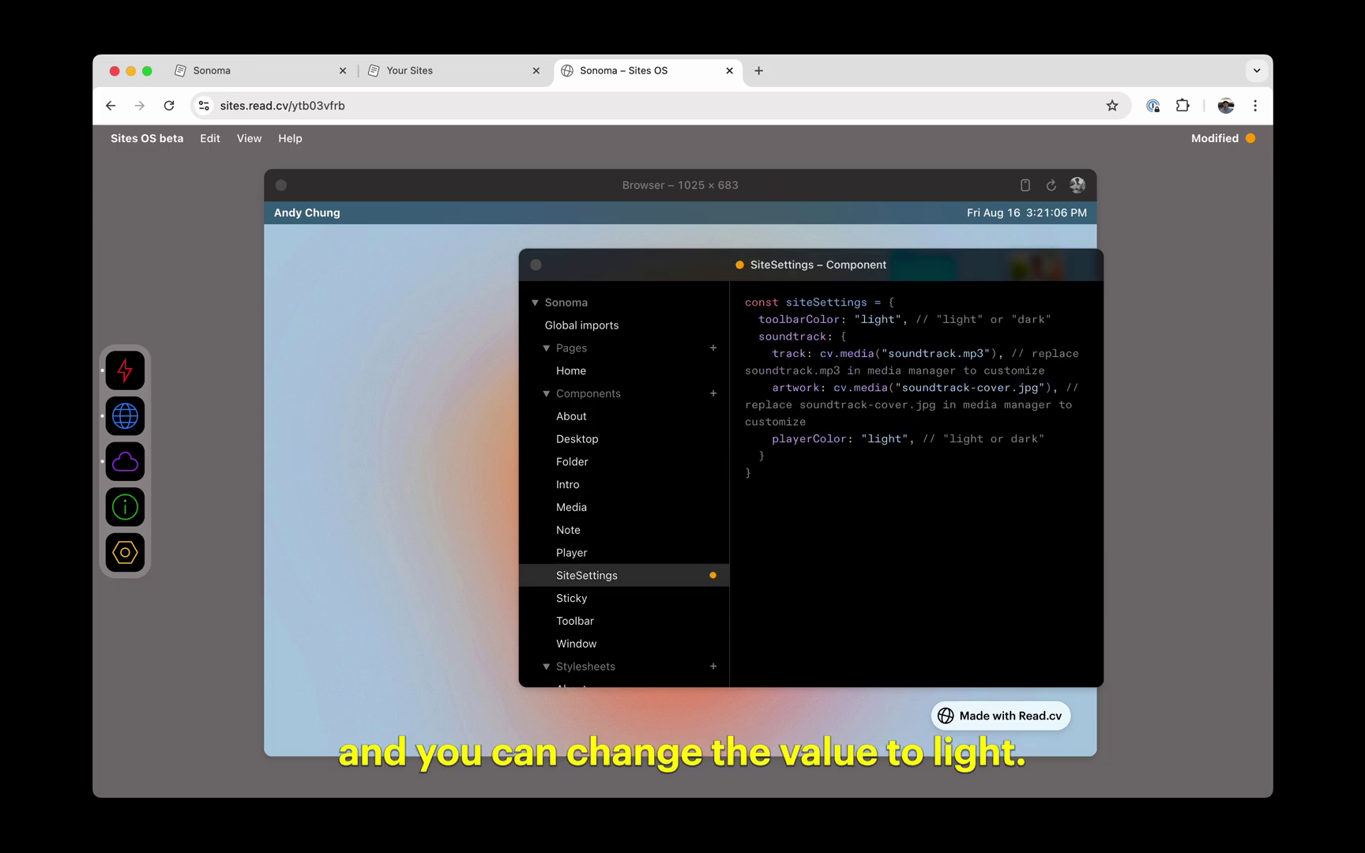
pyautogui.press('super+s')
pyautogui.click(872, 184)
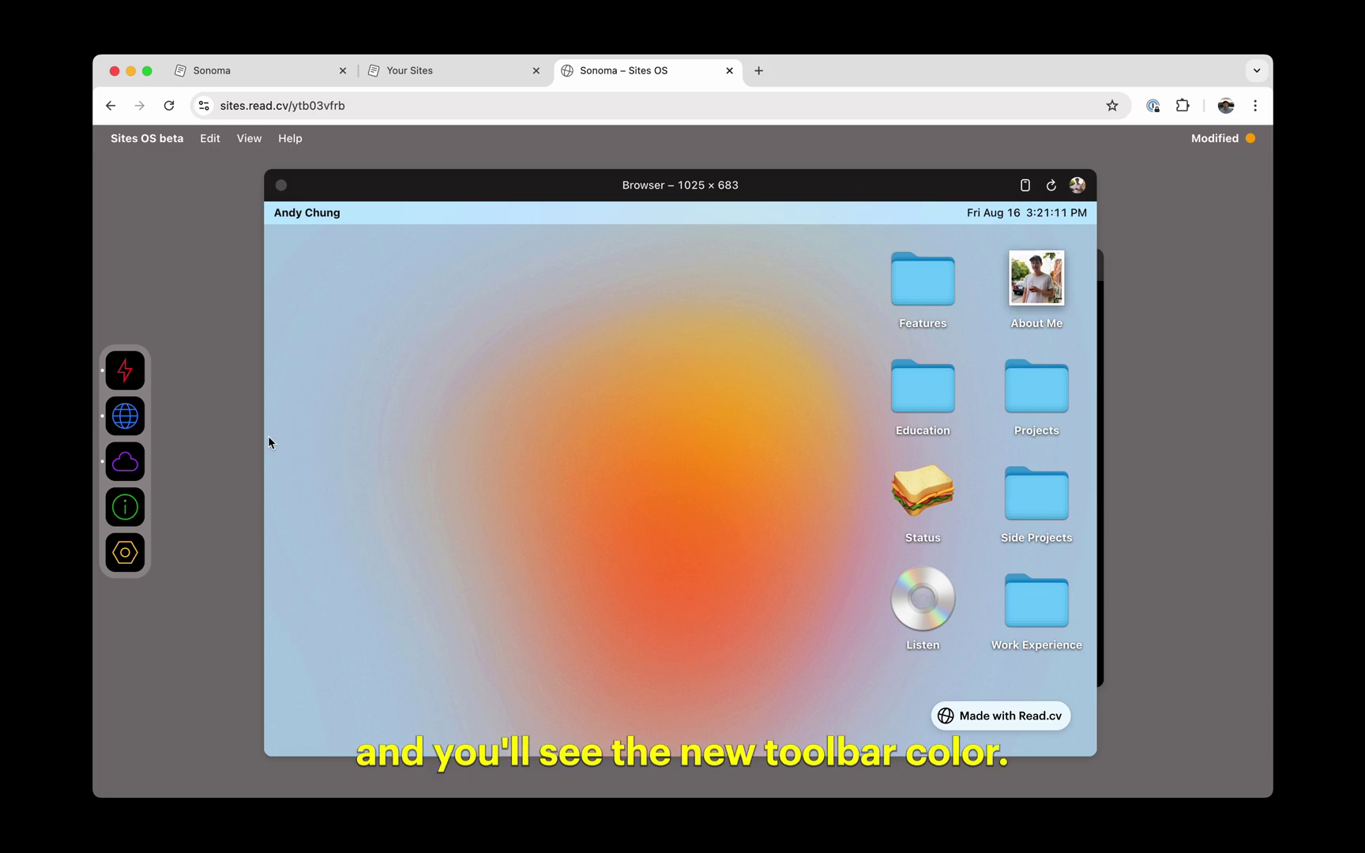
# Replace soundtrack.mp3 in the media manager with sadao.mp3
pyautogui.click(124, 474)
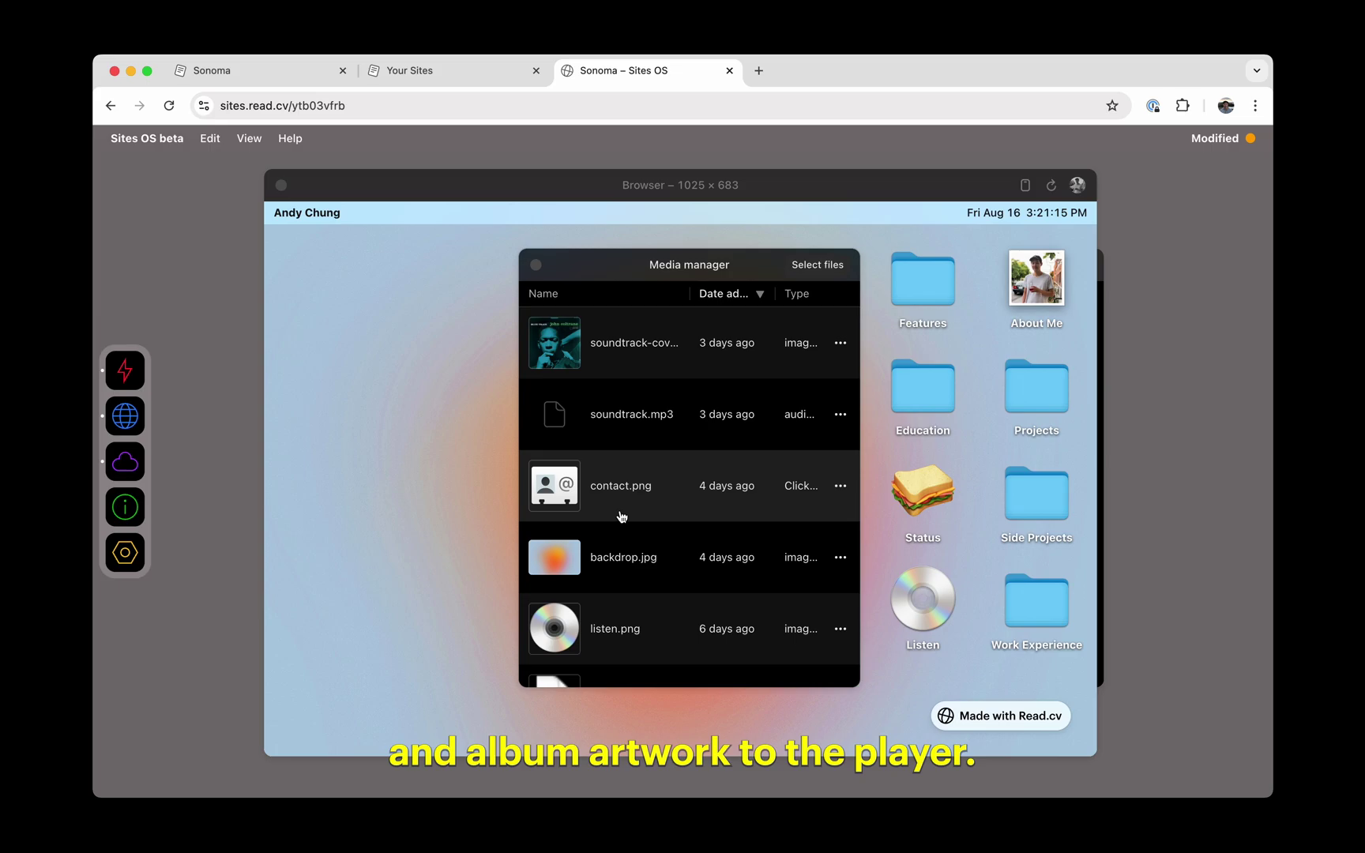
pyautogui.click(840, 414)
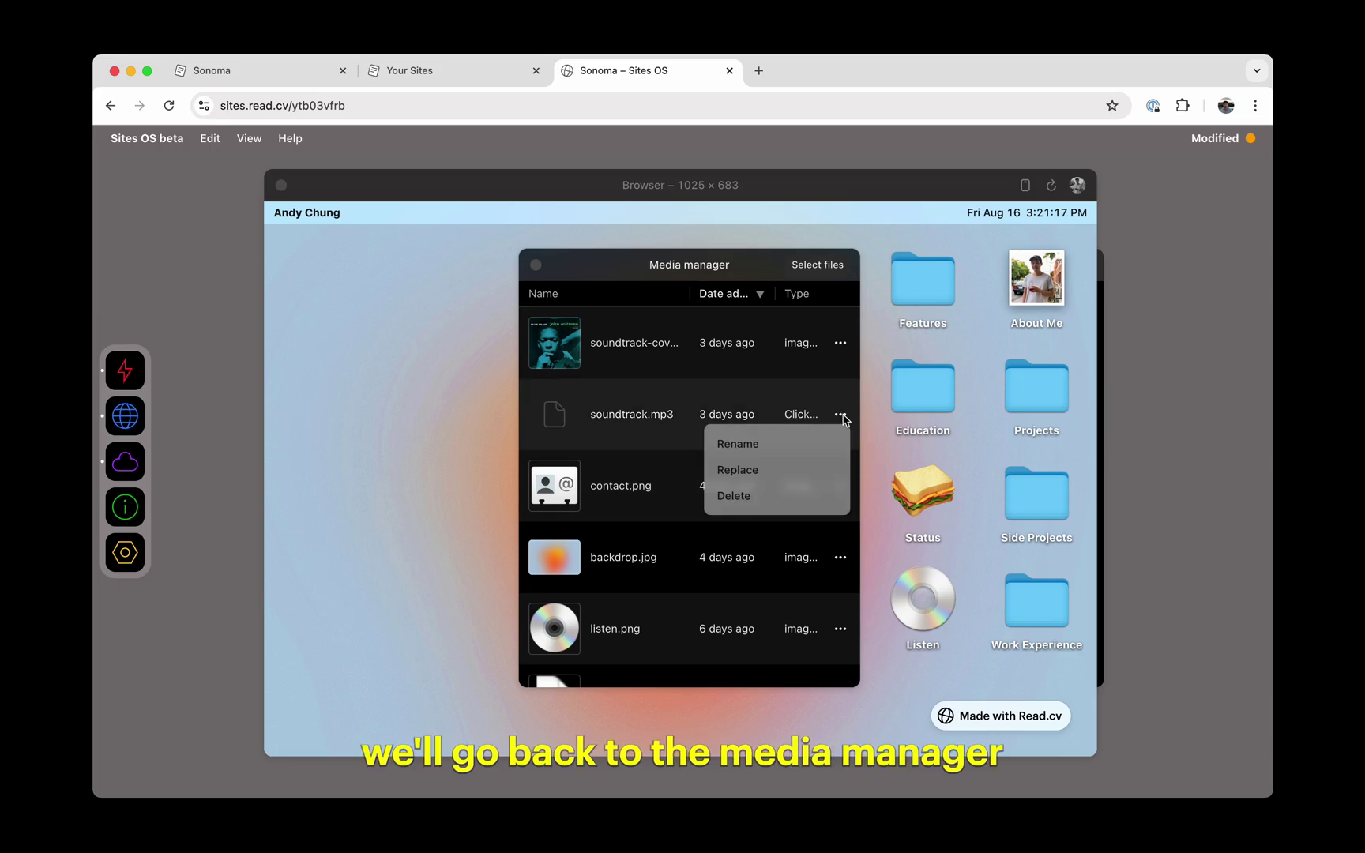
pyautogui.click(811, 472)
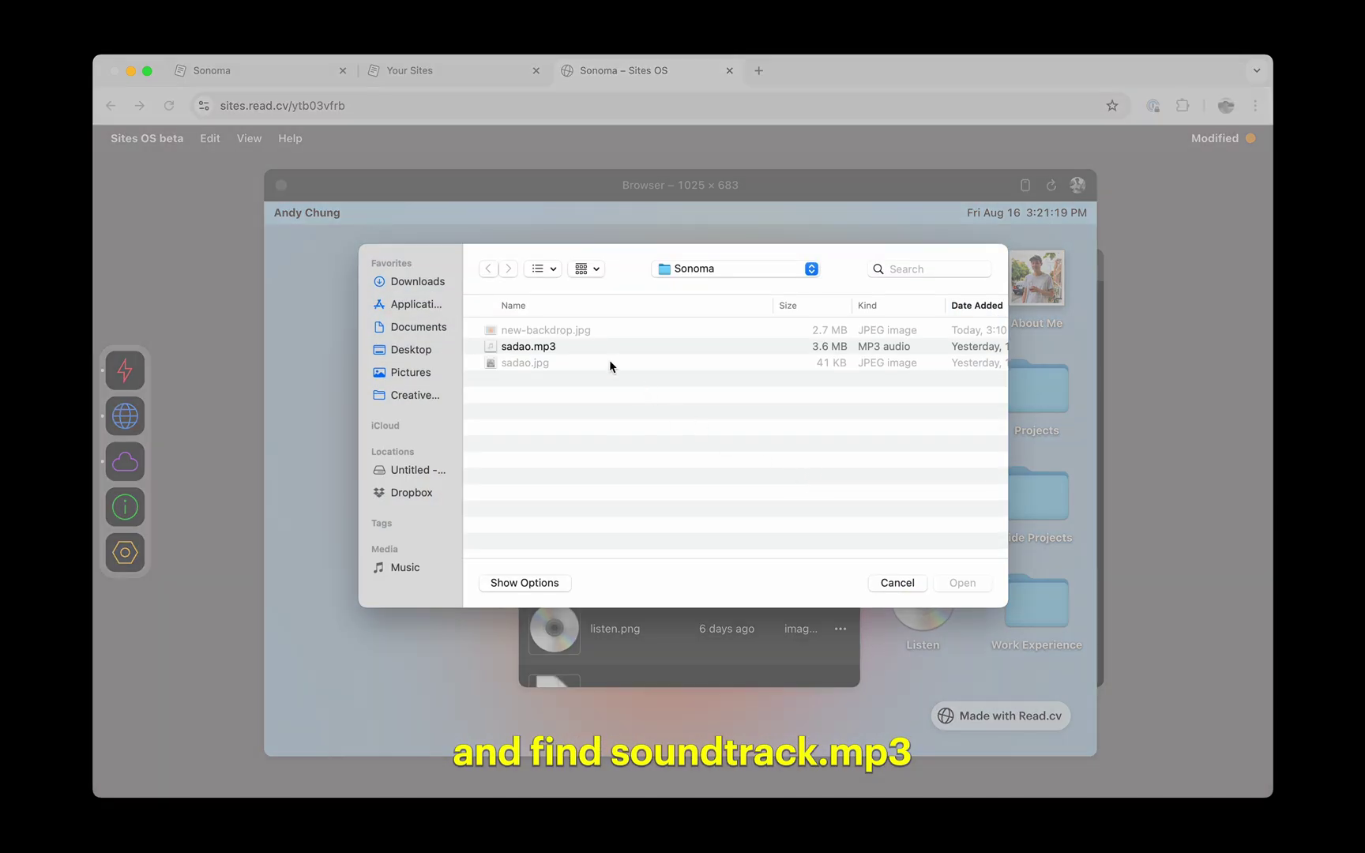
pyautogui.doubleClick(600, 347)
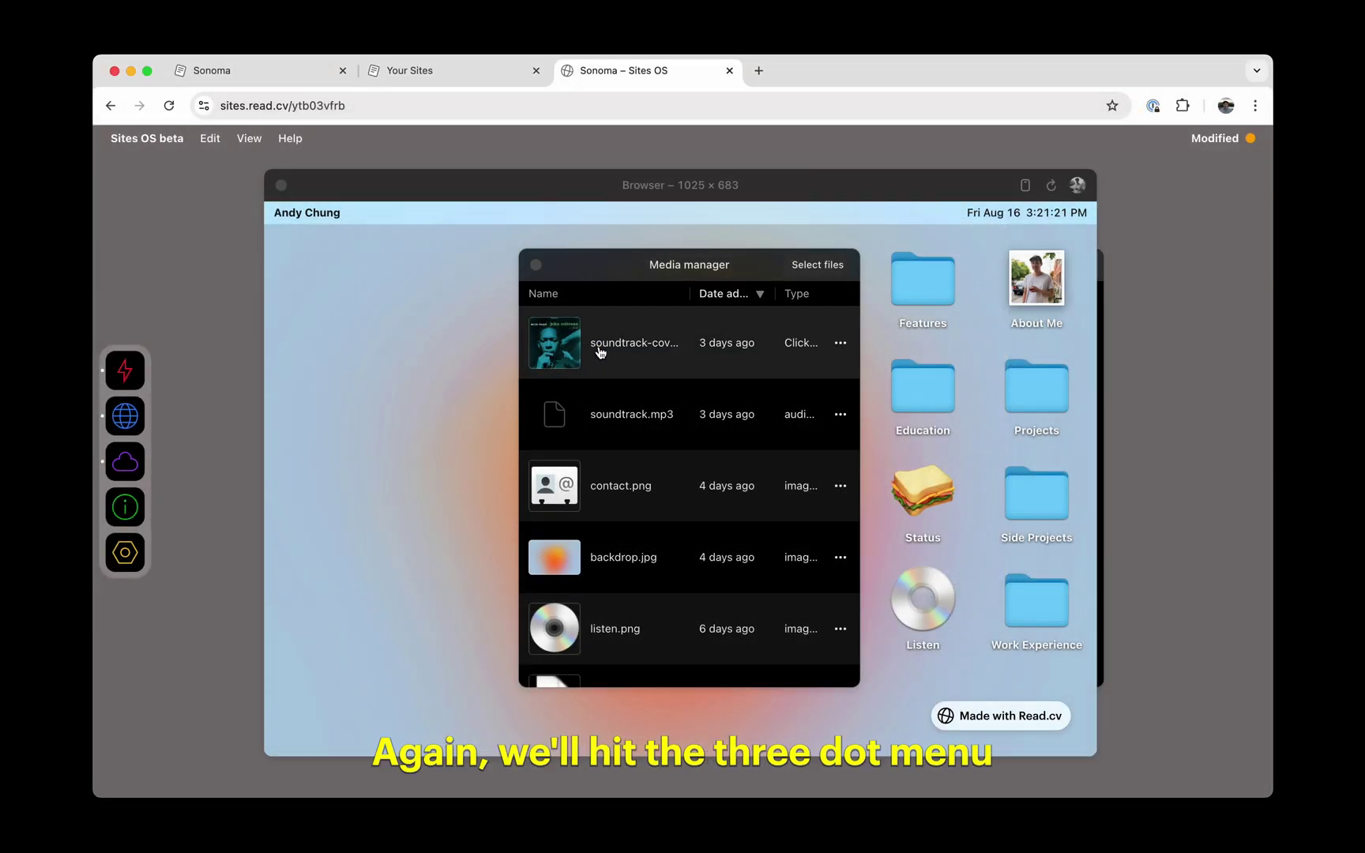
# Replace the soundtrack-cover.jpg artwork with sadao.jpg and close the media manager
pyautogui.click(840, 344)
pyautogui.click(818, 402)
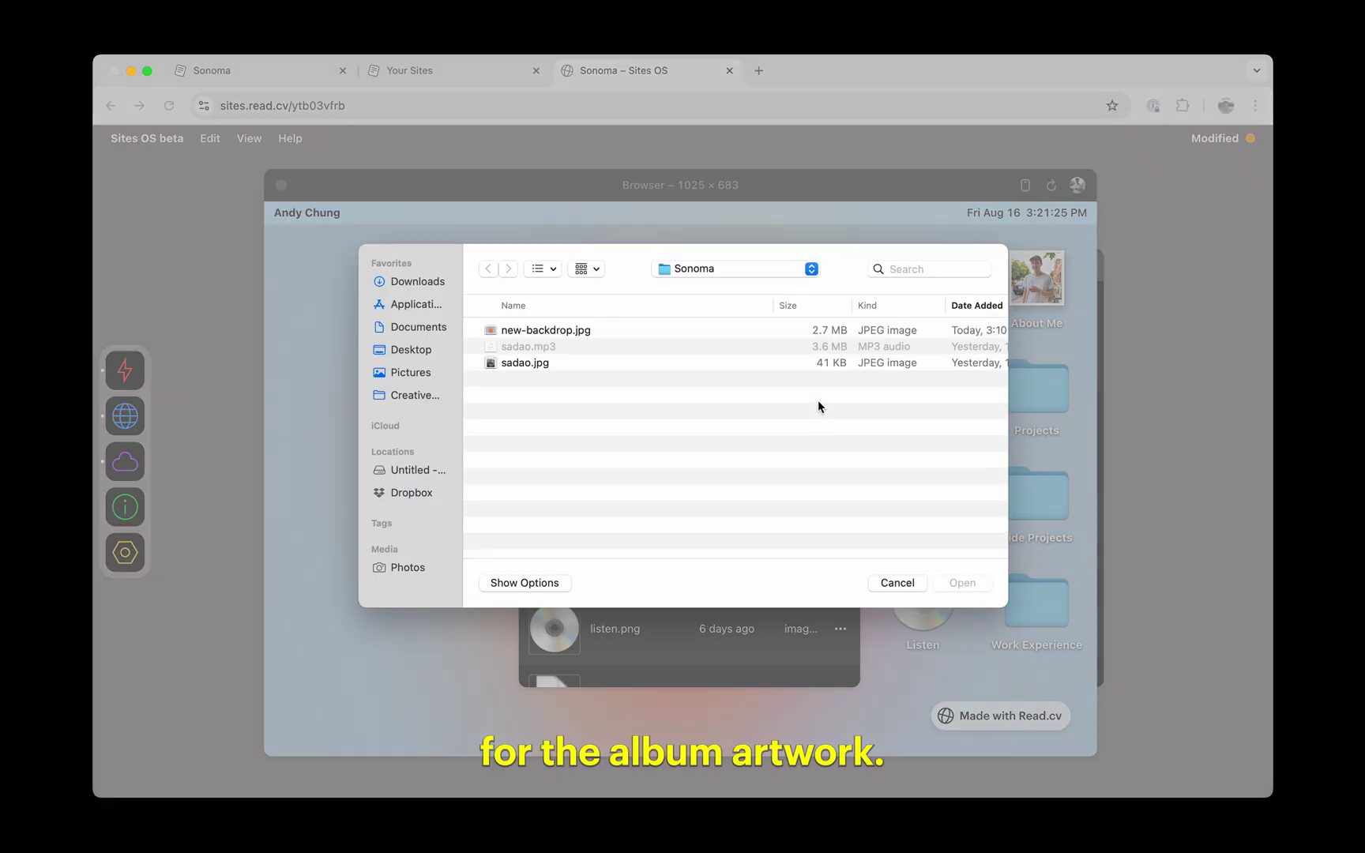
pyautogui.doubleClick(654, 363)
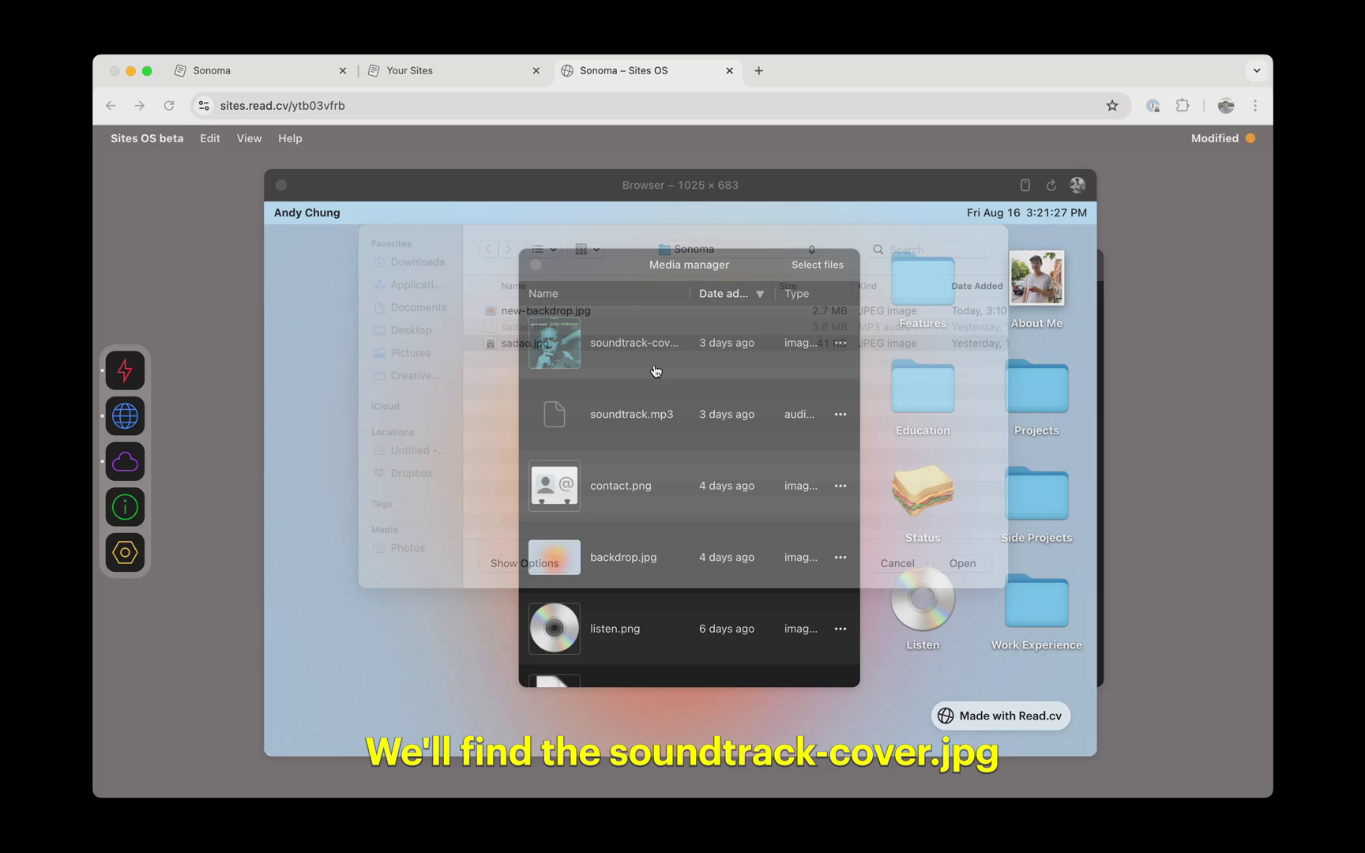
pyautogui.click(872, 351)
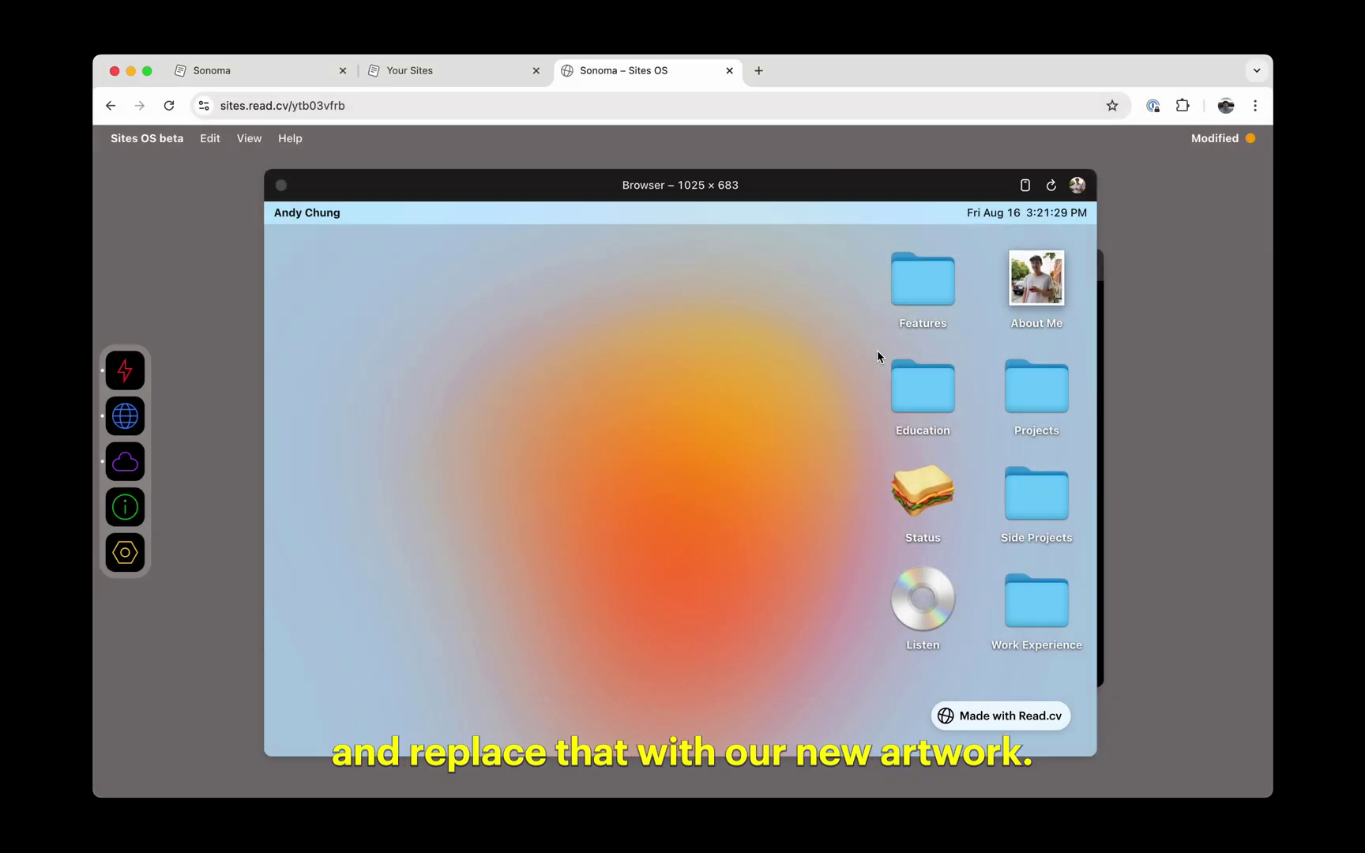
# Refresh the preview and open Listen to play the Sadao Watanabe "Music Break" track
pyautogui.click(1051, 190)
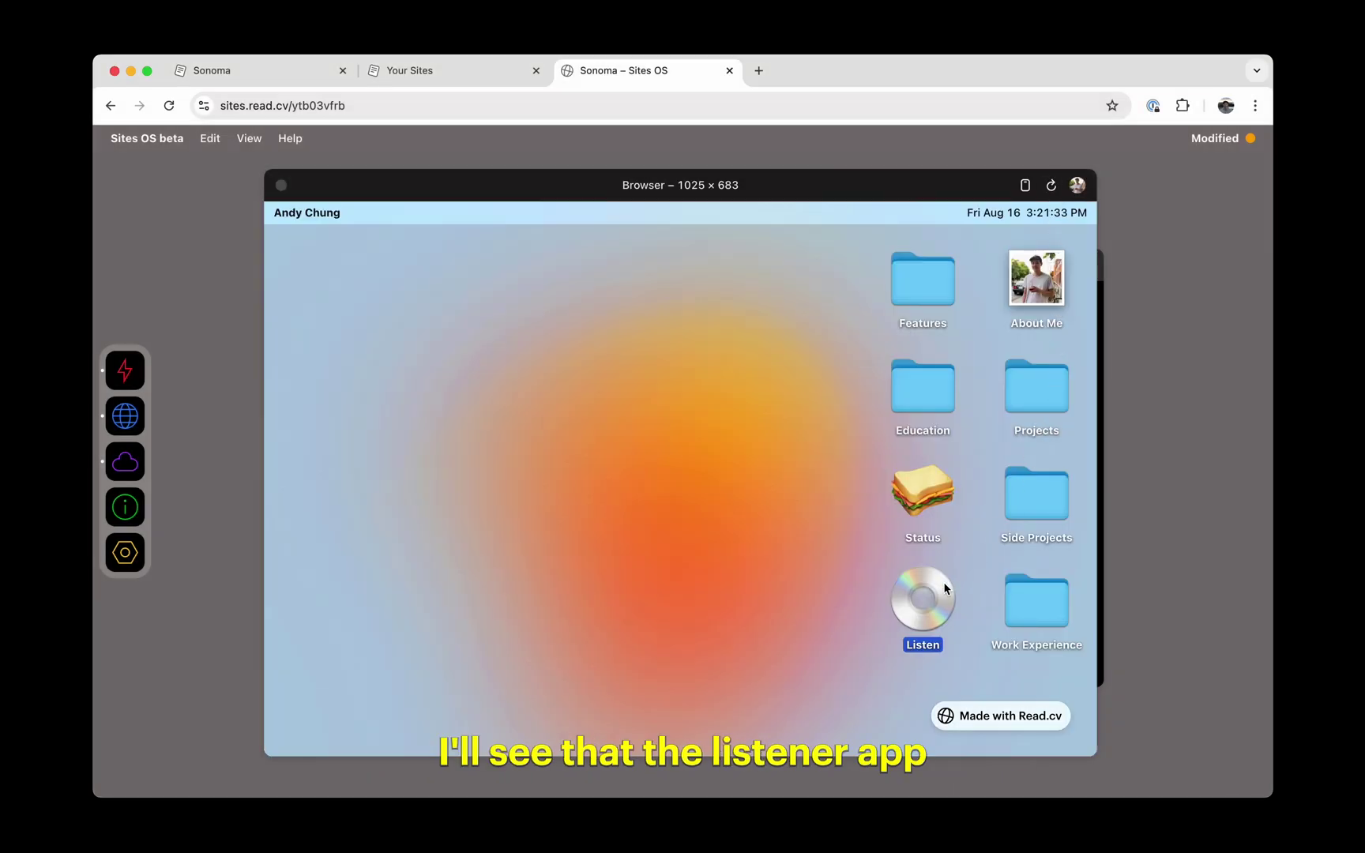
pyautogui.doubleClick(945, 588)
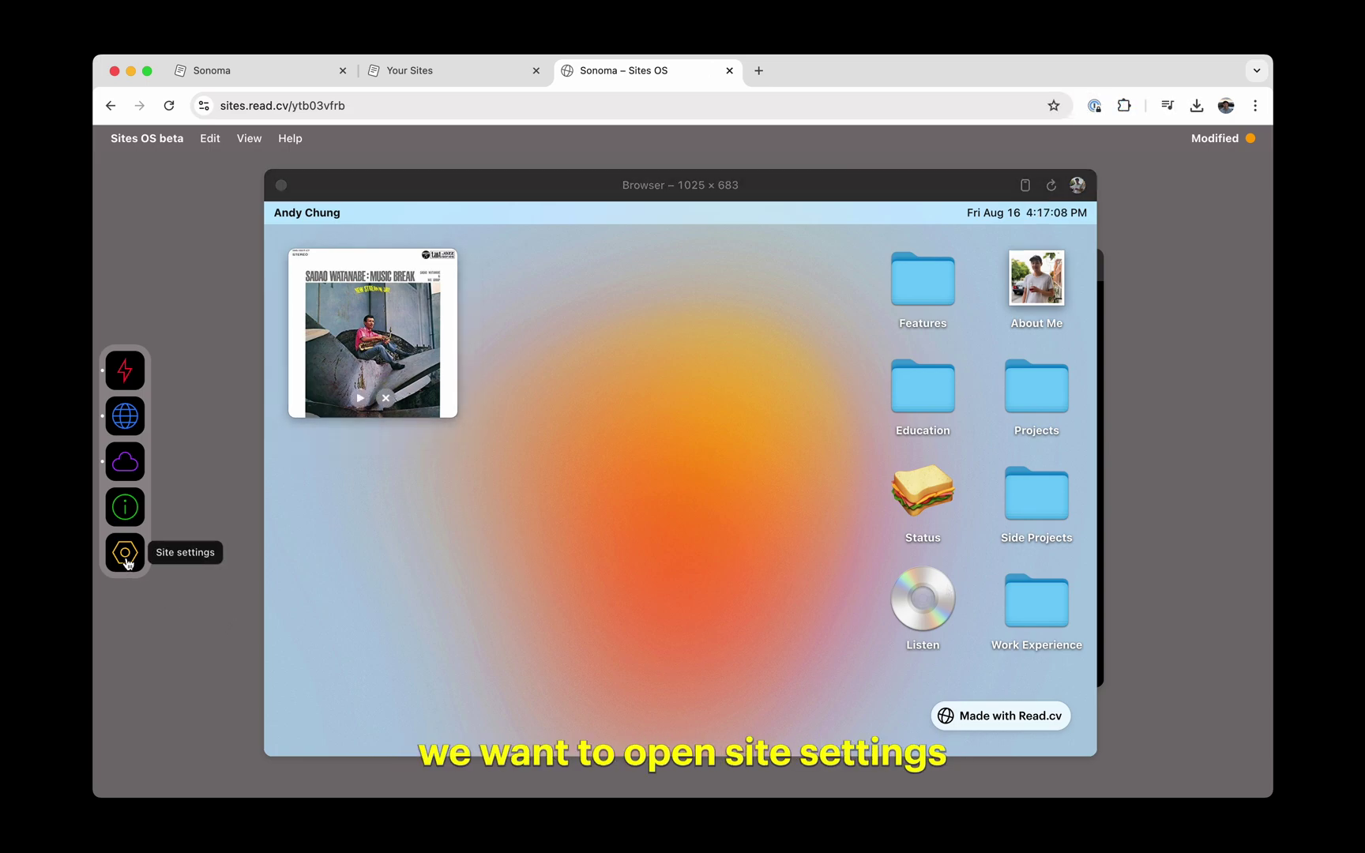
# Update the site's share image, title and description in Site settings and publish the changes
pyautogui.click(126, 556)
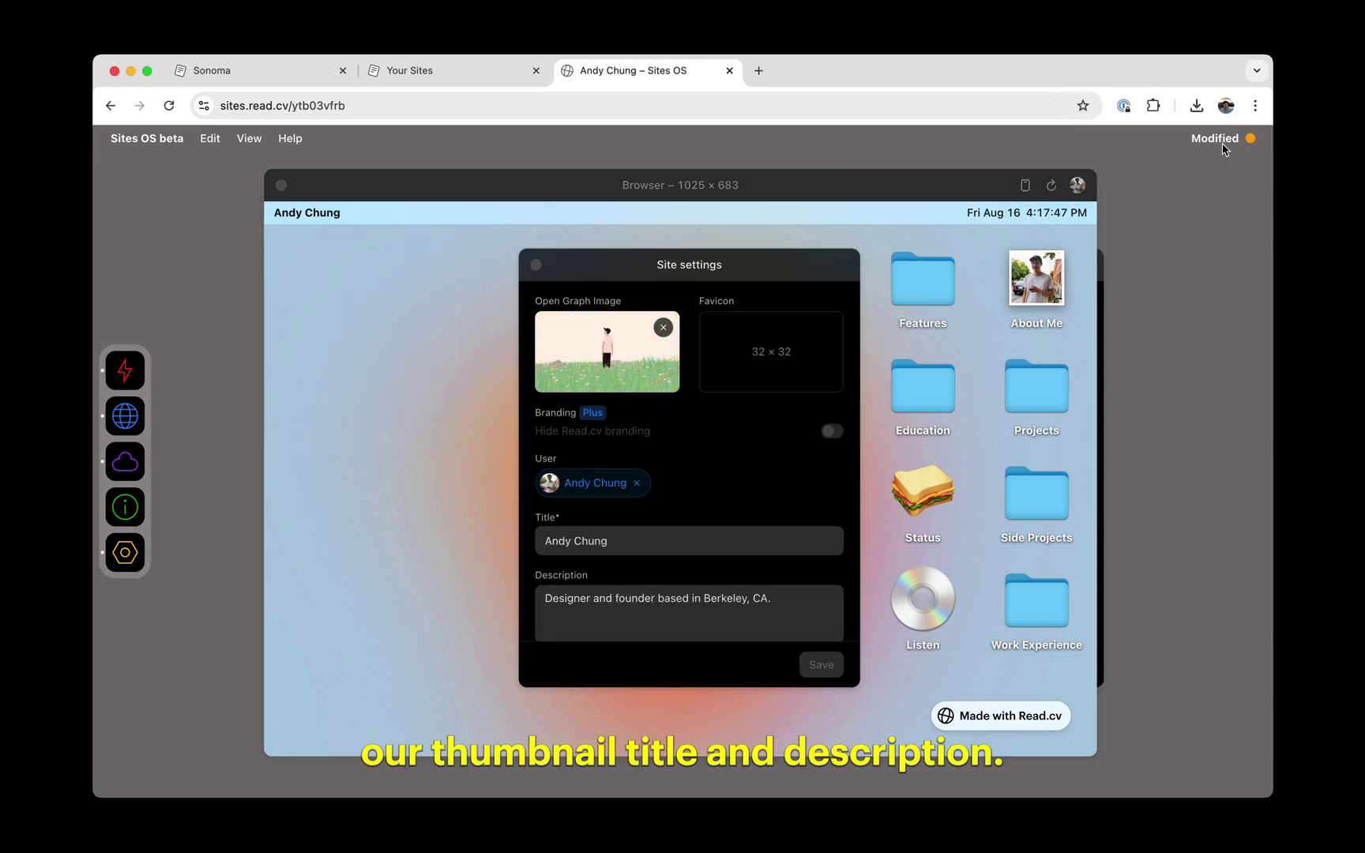
pyautogui.click(1222, 142)
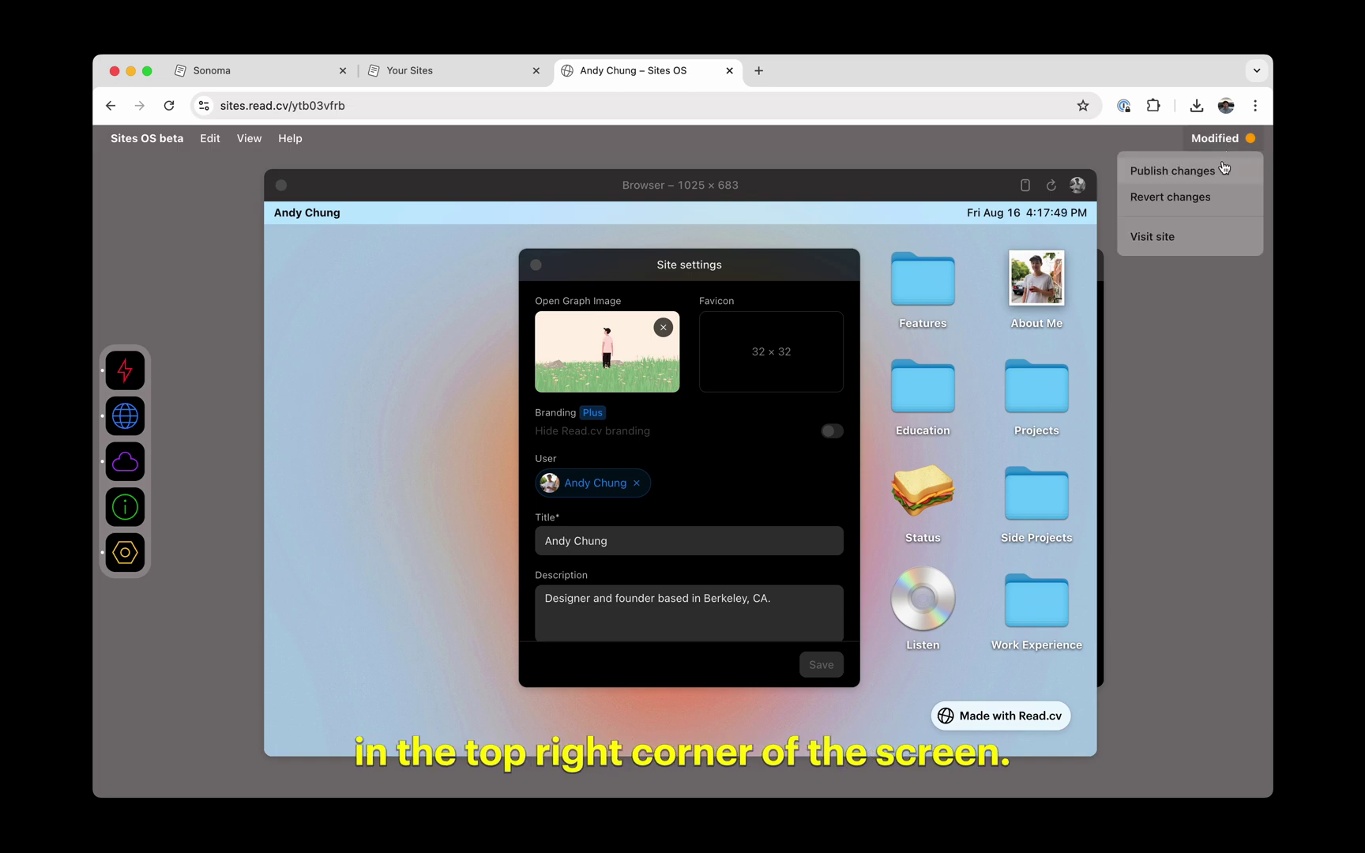
pyautogui.click(1223, 172)
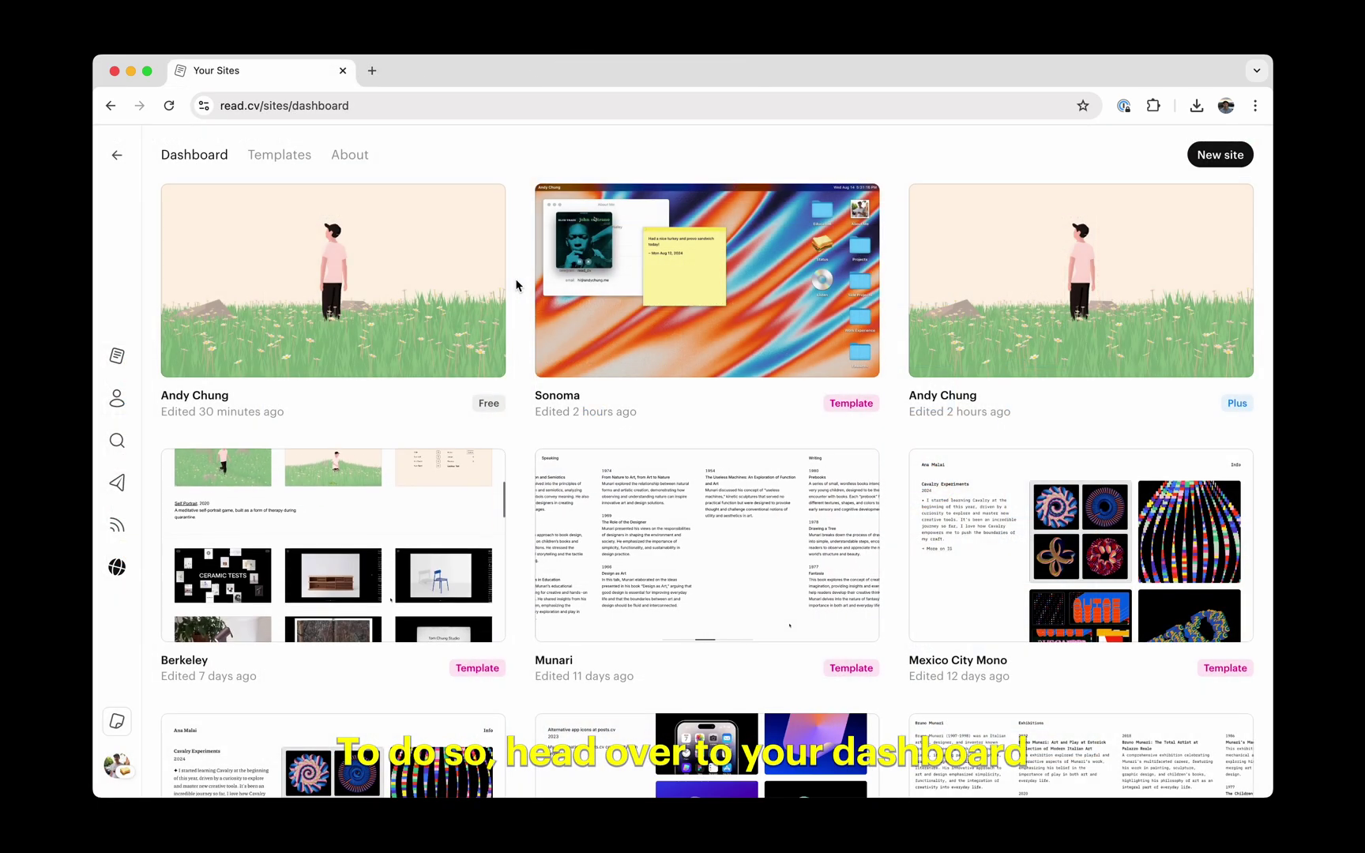
# Upgrade the personal site to the monthly Plus plan, then reopen its options menu
pyautogui.click(486, 203)
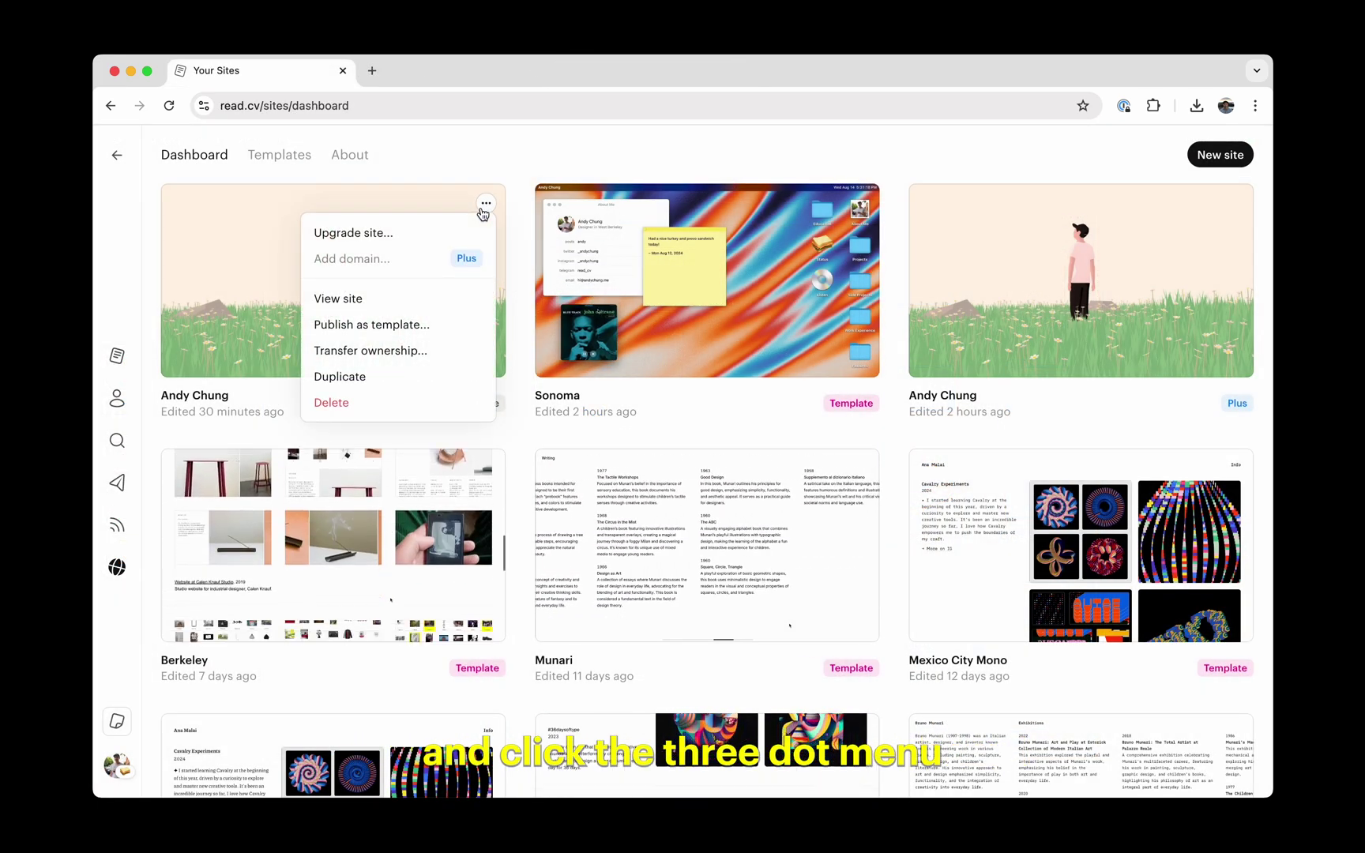
pyautogui.click(478, 230)
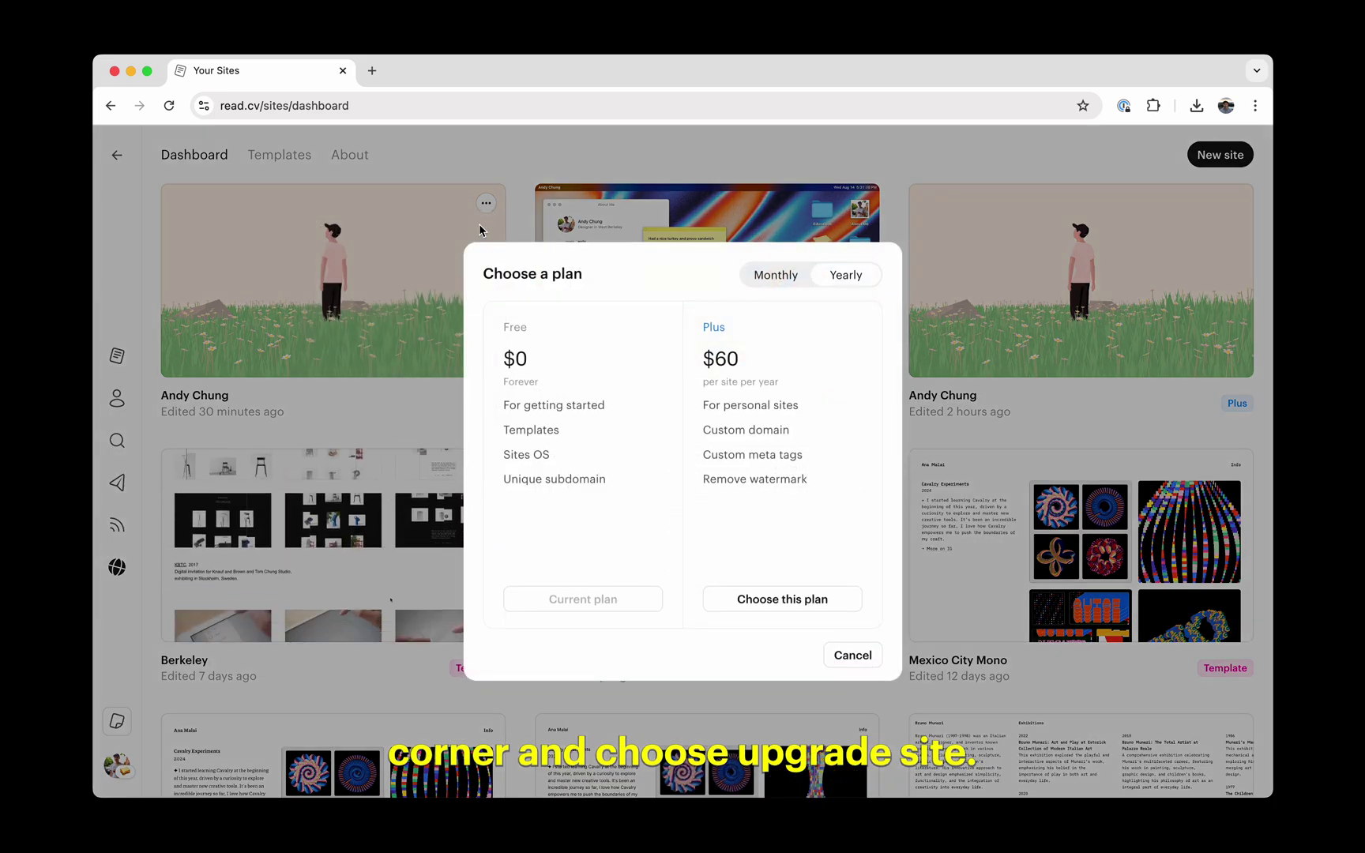
pyautogui.click(780, 282)
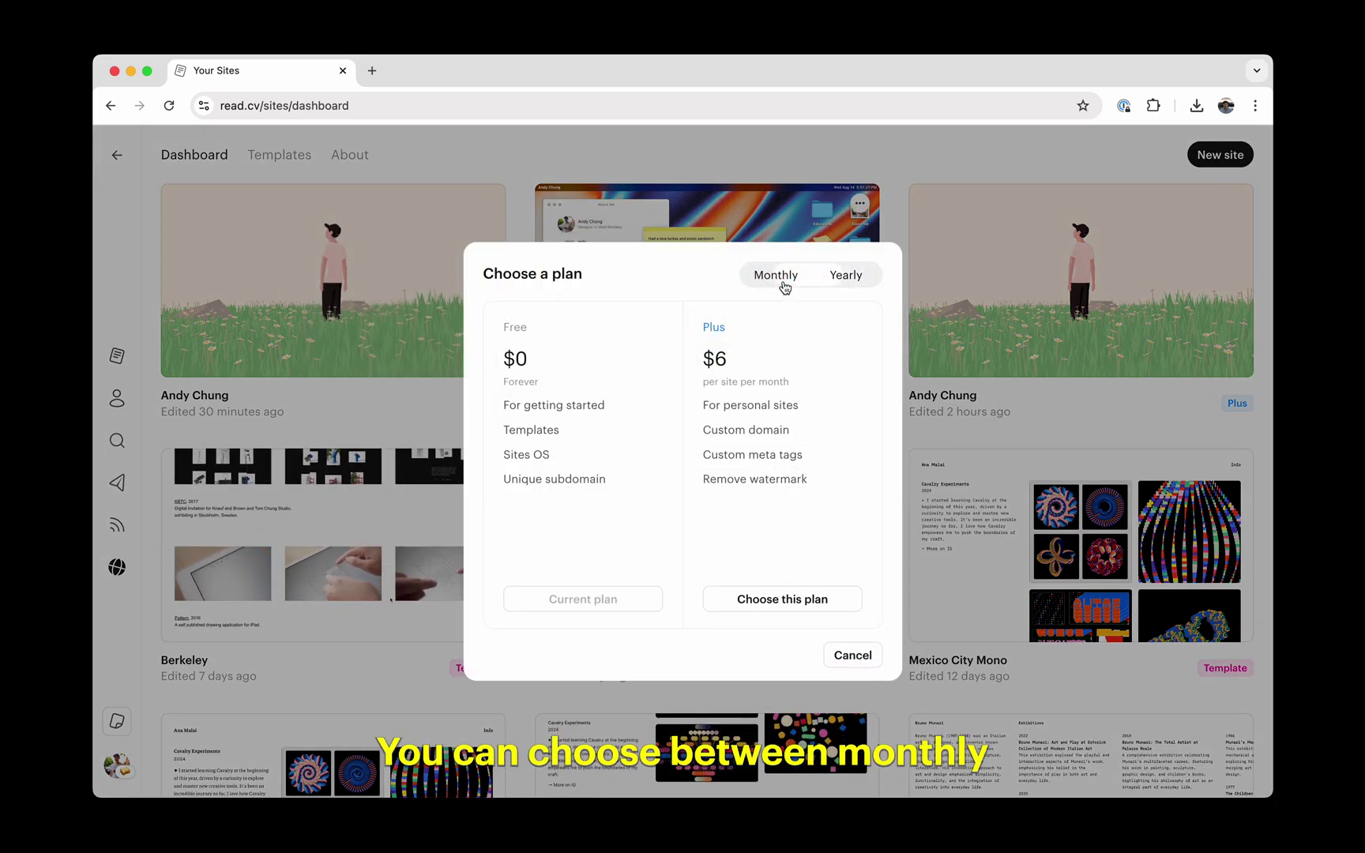
pyautogui.click(805, 598)
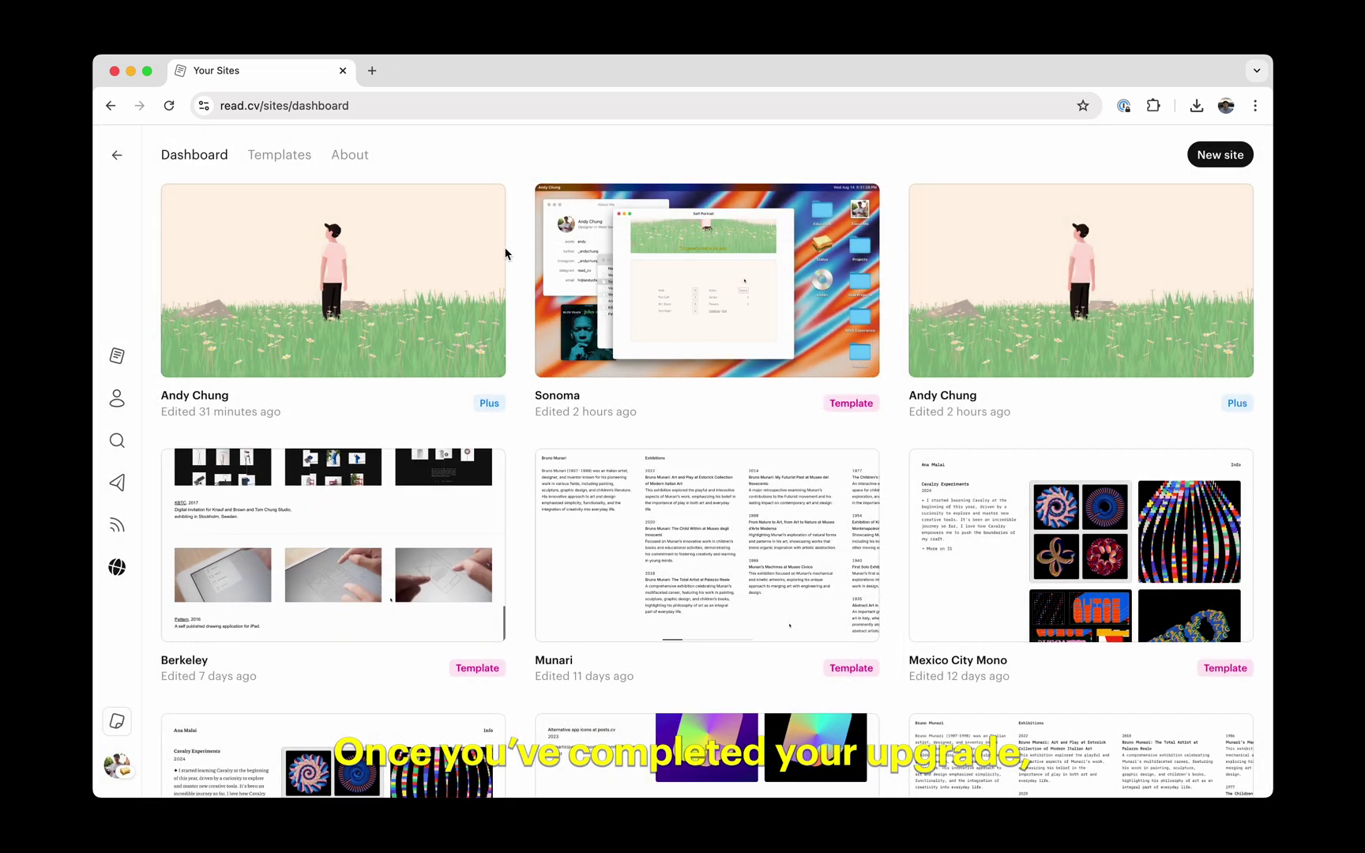
pyautogui.click(486, 203)
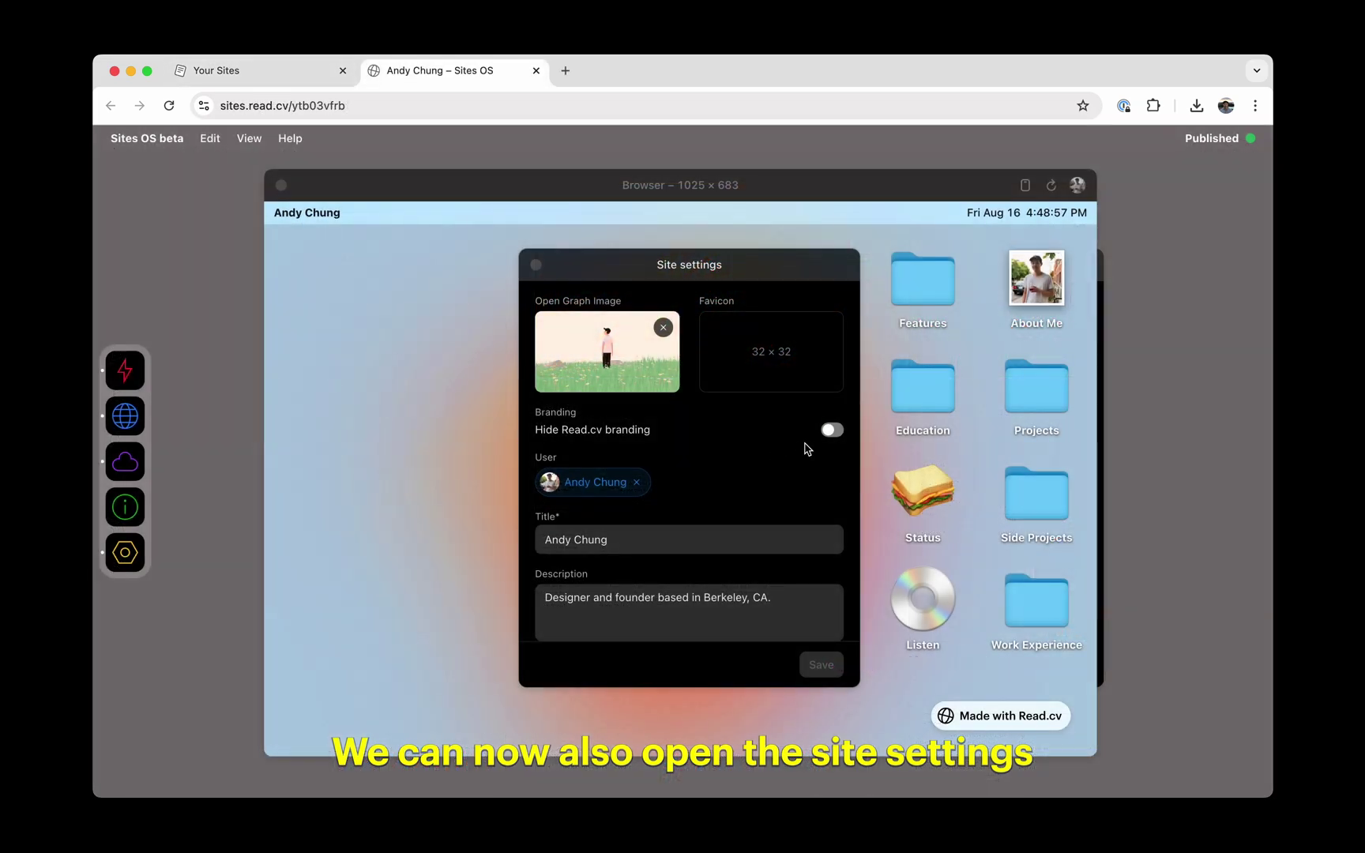
# Switch on the Hide Read.cv branding toggle to remove the Made with Read.cv badge
pyautogui.click(830, 431)
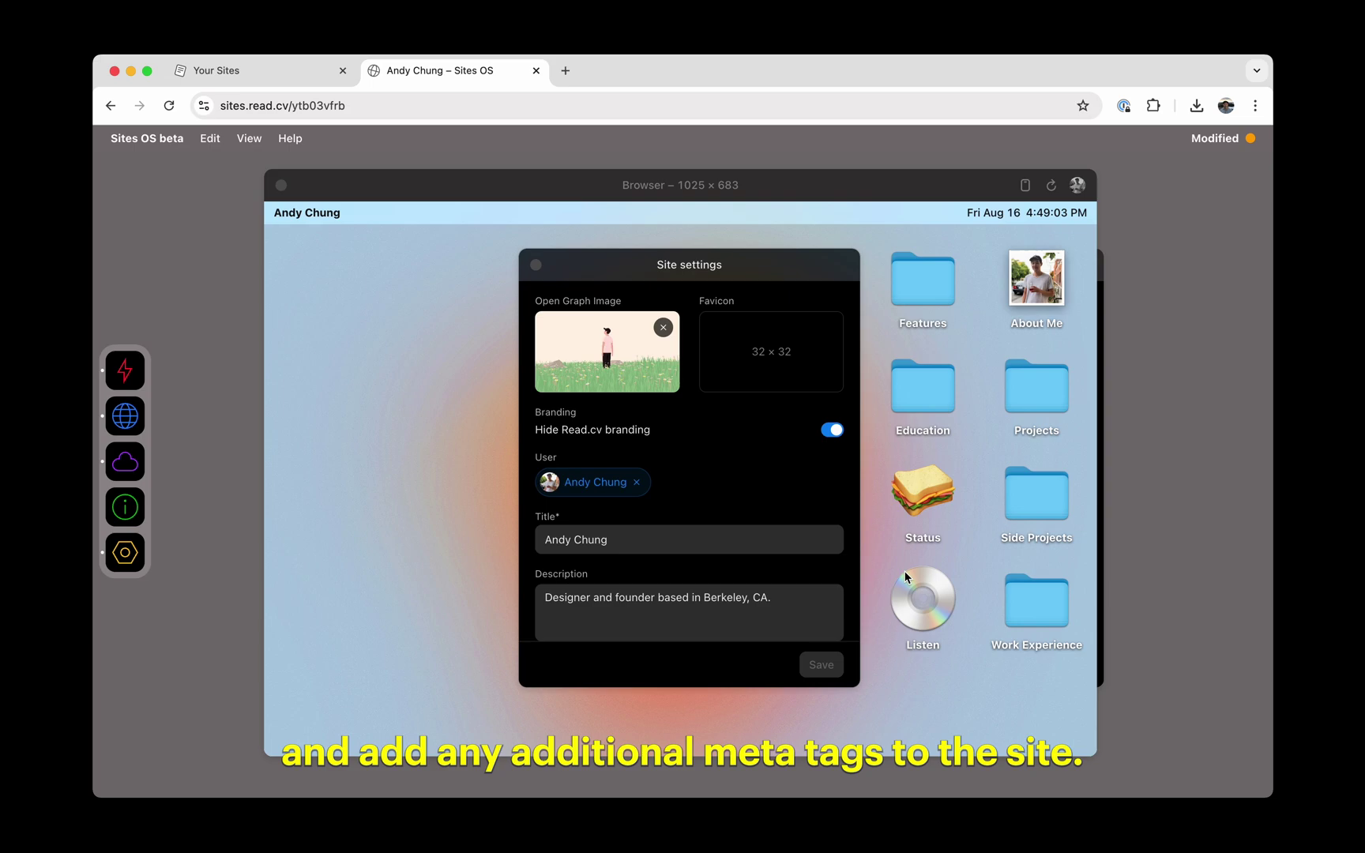
pyautogui.click(1216, 139)
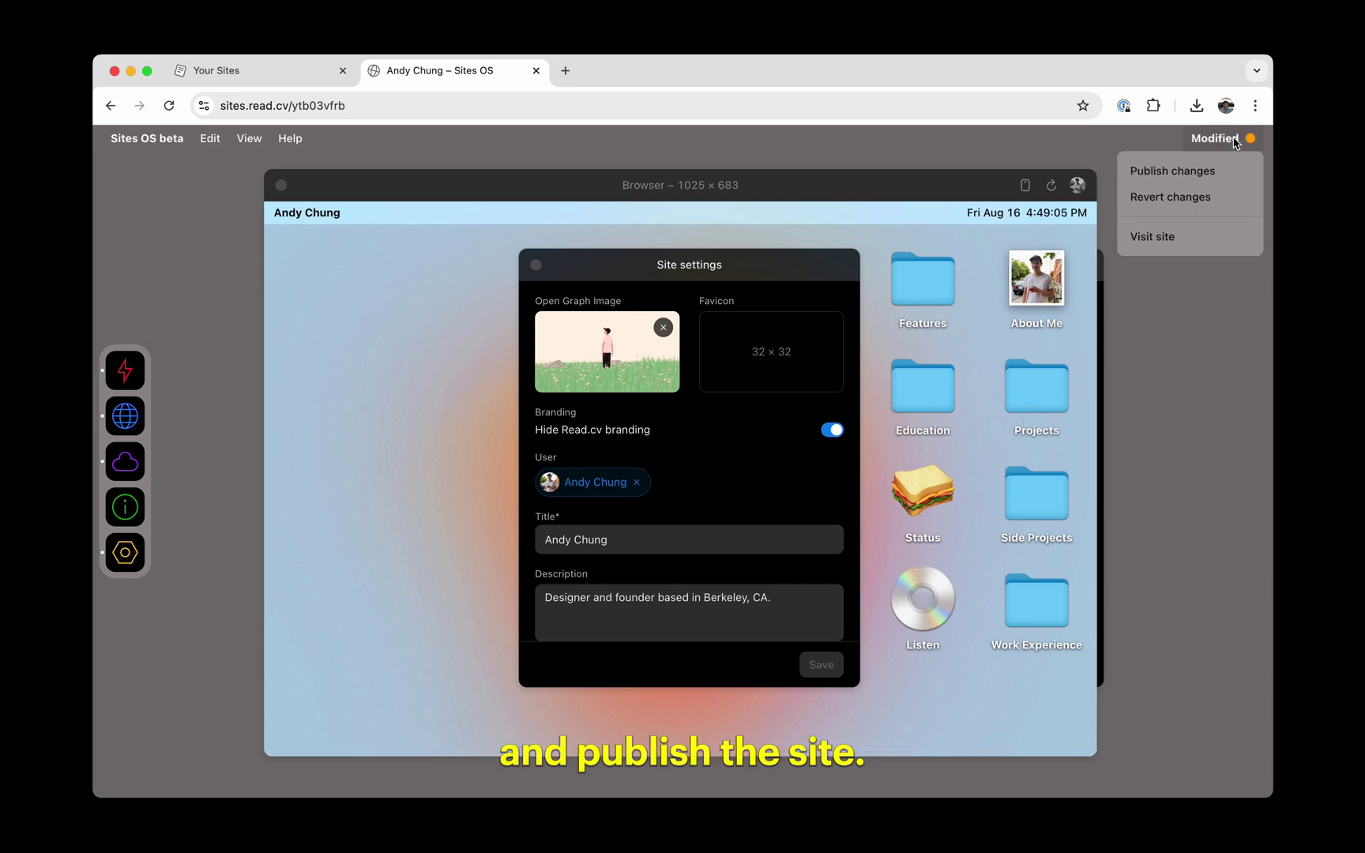